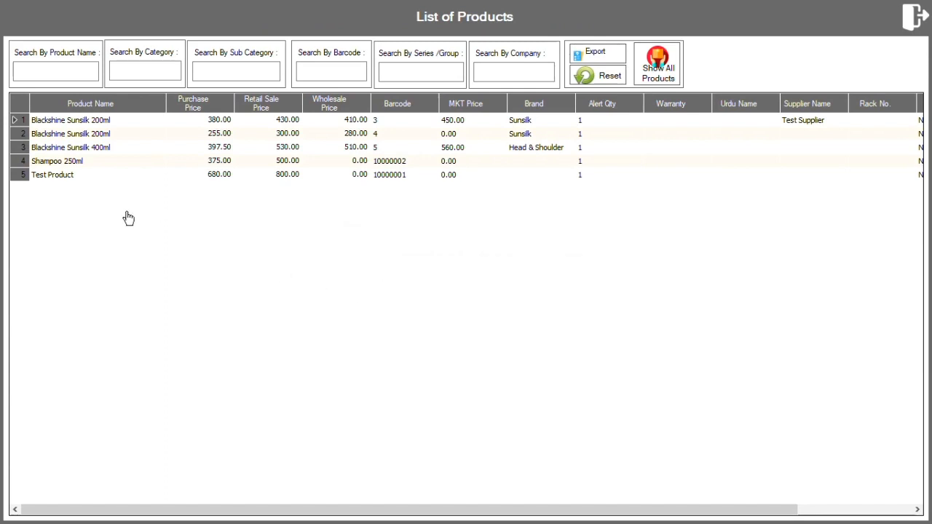
# From the Shampoo 250ml record, start a new product and name it Shampoo White Rose 250ml.
pyautogui.doubleClick(66, 167)
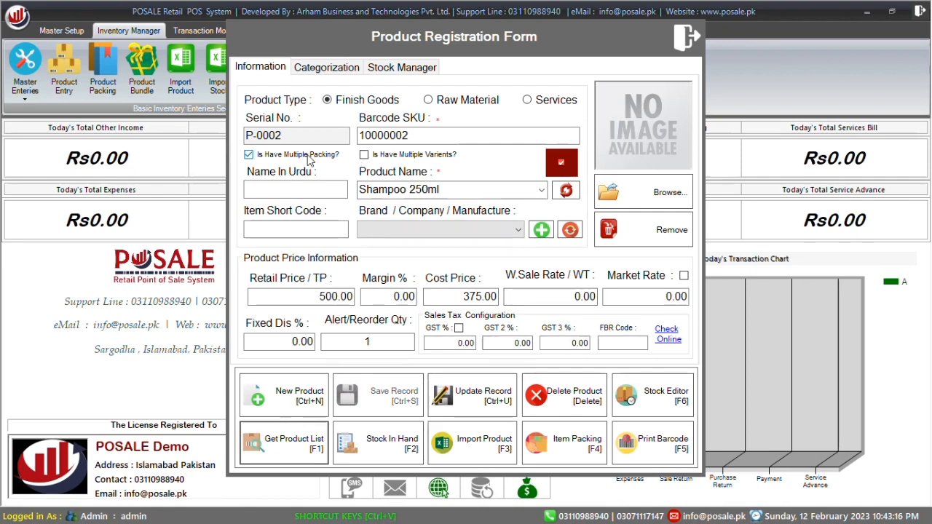
pyautogui.click(298, 400)
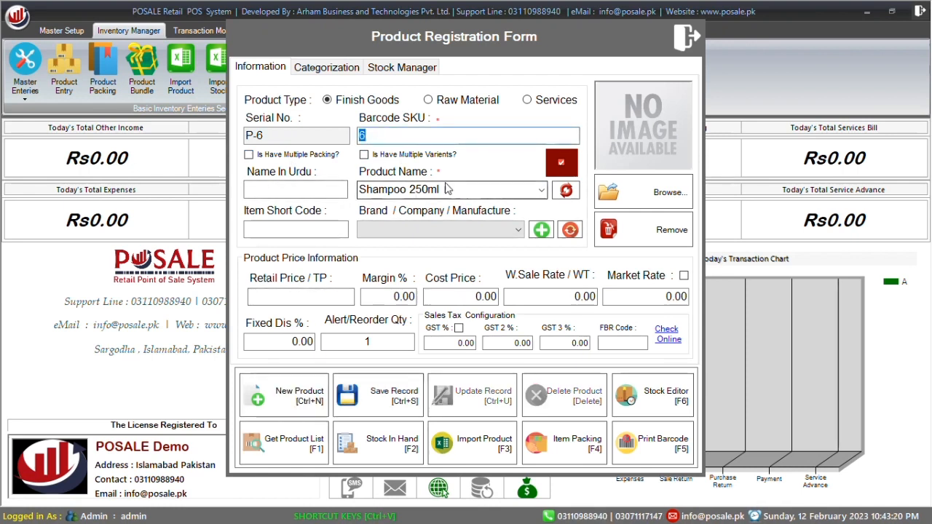
pyautogui.click(416, 189)
pyautogui.click(413, 189)
pyautogui.moveTo(413, 189); pyautogui.dragTo(493, 189)
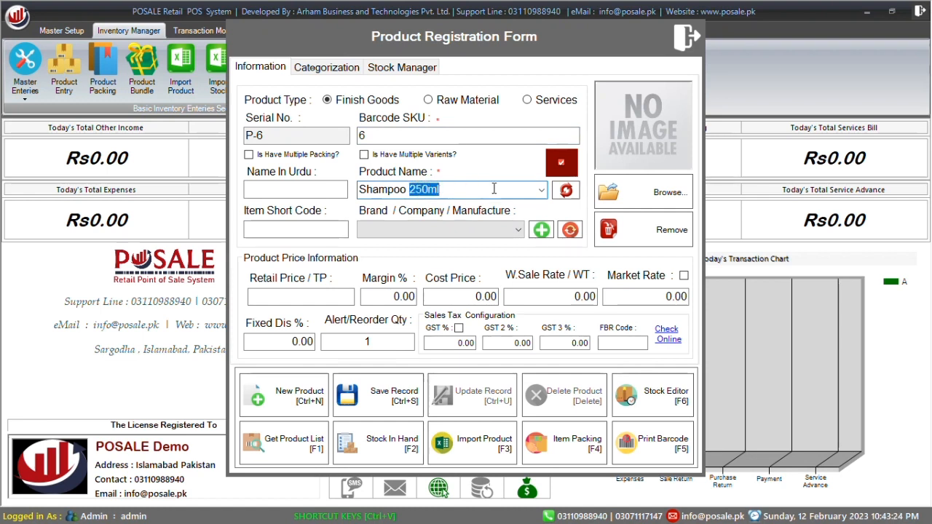
pyautogui.write('Whi')
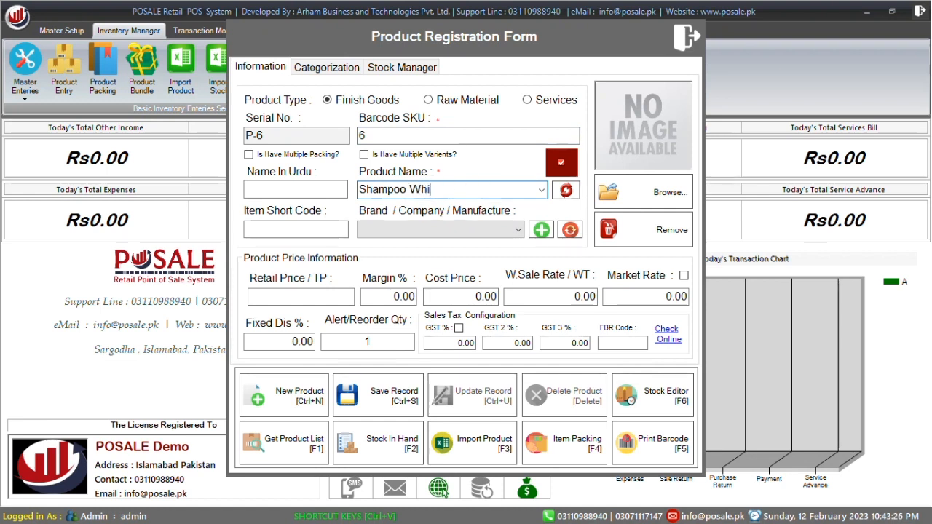
pyautogui.write('te Rose 250ml')
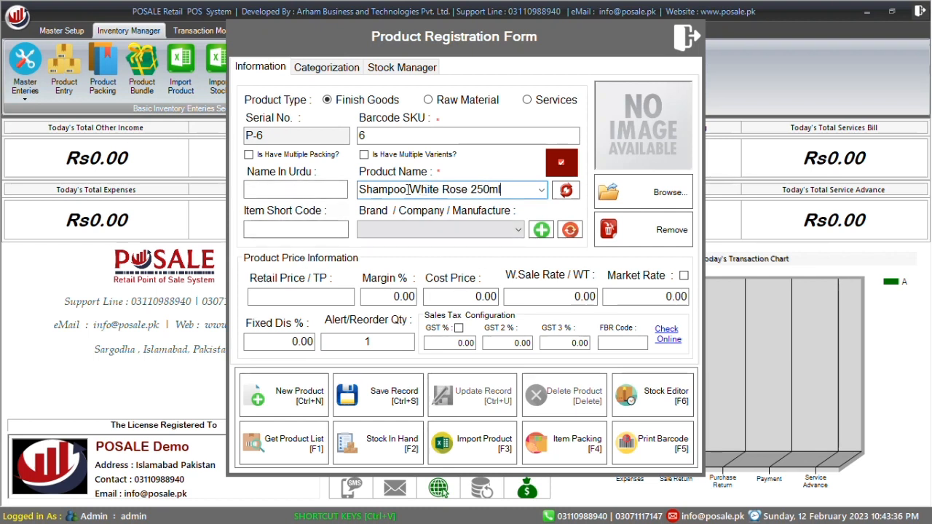
# Set the new shampoo's brand to Sunsilk, its retail price to 200 and its margin to 15%.
pyautogui.click(451, 229)
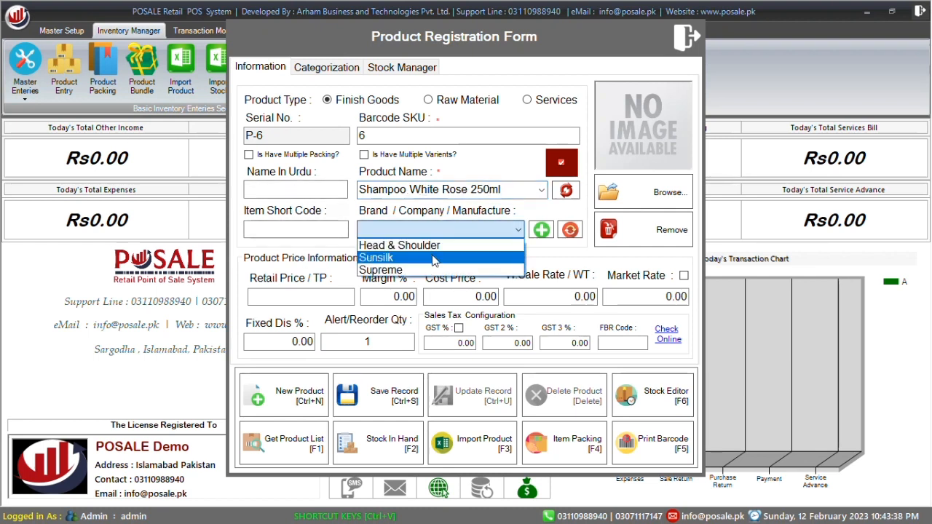
pyautogui.click(379, 257)
pyautogui.click(326, 298)
pyautogui.write('3000')
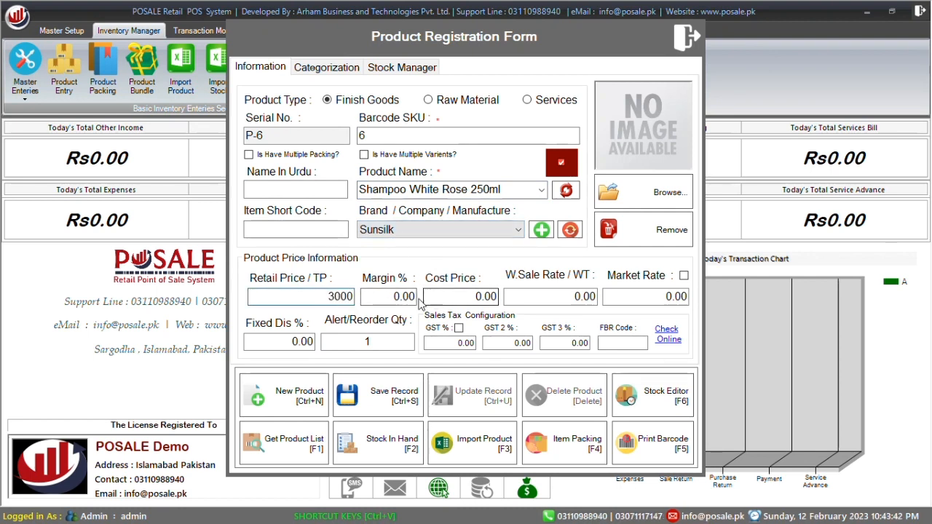
pyautogui.hotkey('shift', 'End')
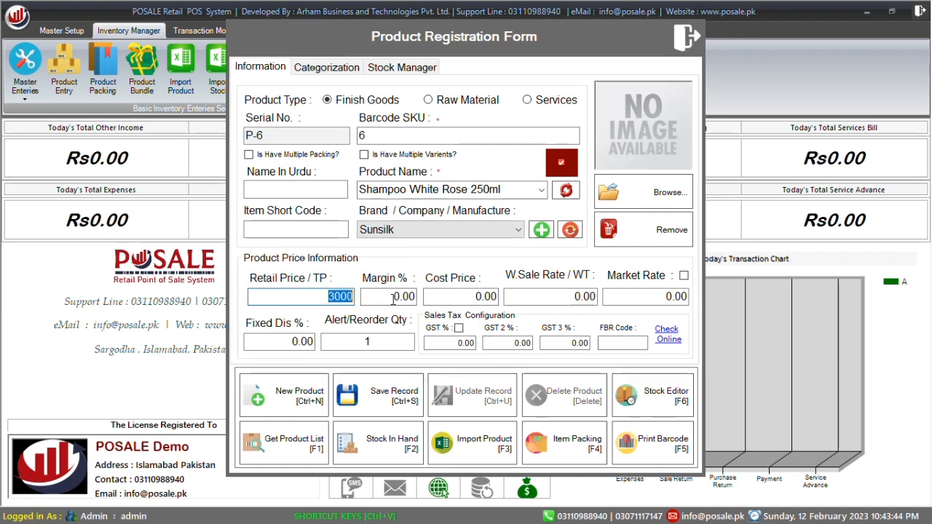
pyautogui.write('2')
pyautogui.click(399, 302)
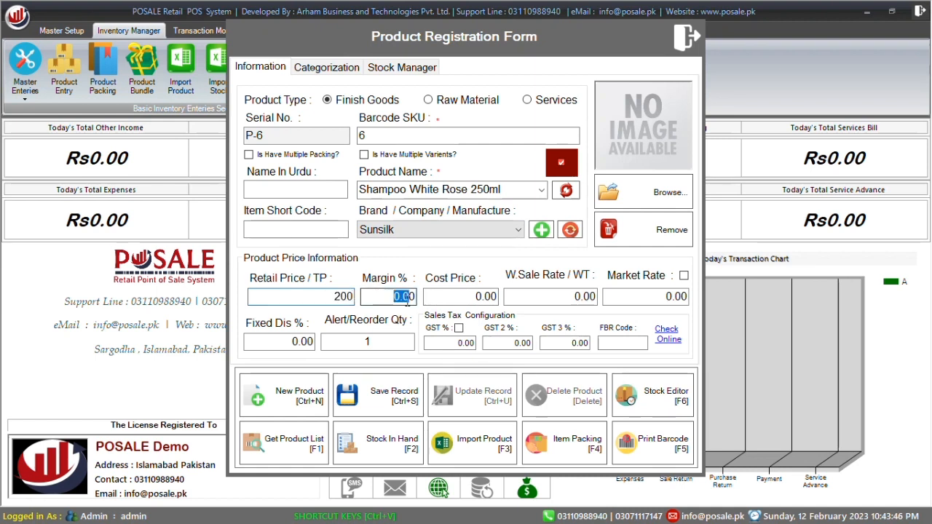
pyautogui.write('15')
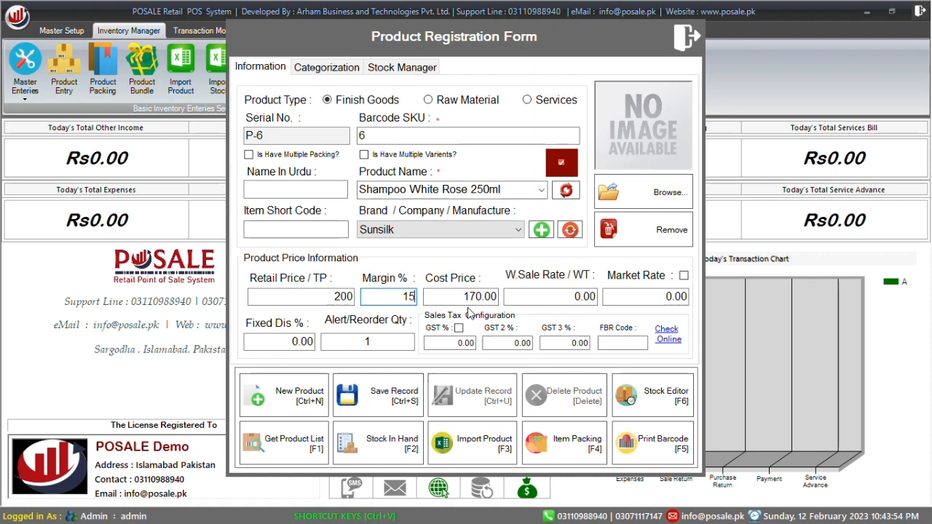
# Start a fresh product record and name it Whitening Soap 90G.
pyautogui.click(297, 417)
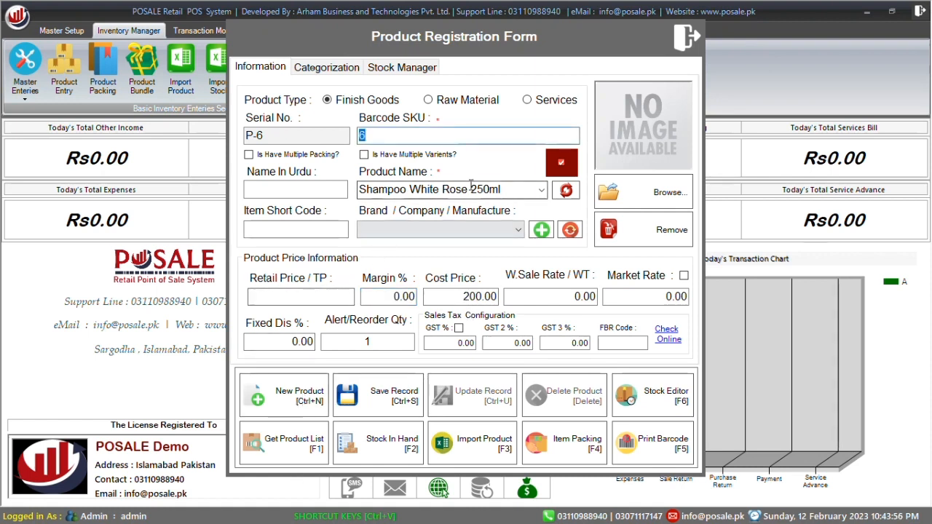
pyautogui.write('W')
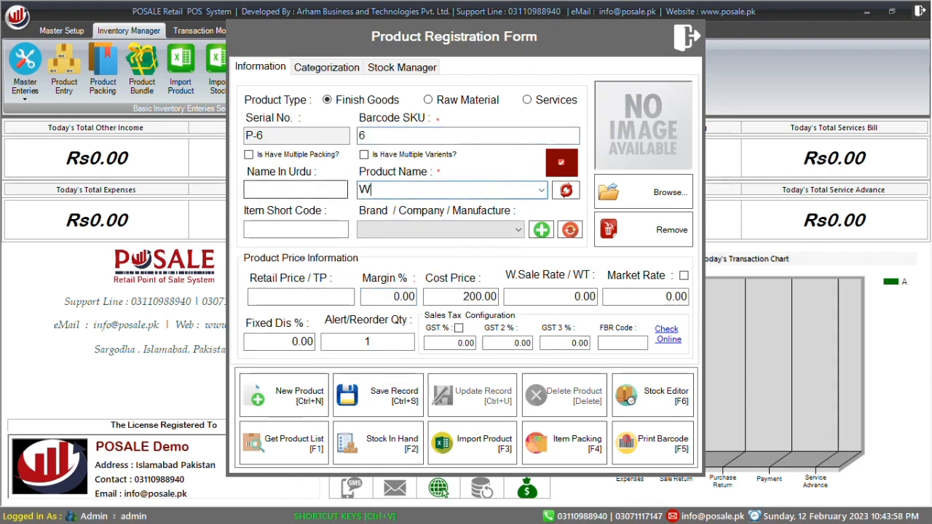
pyautogui.write('hitening')
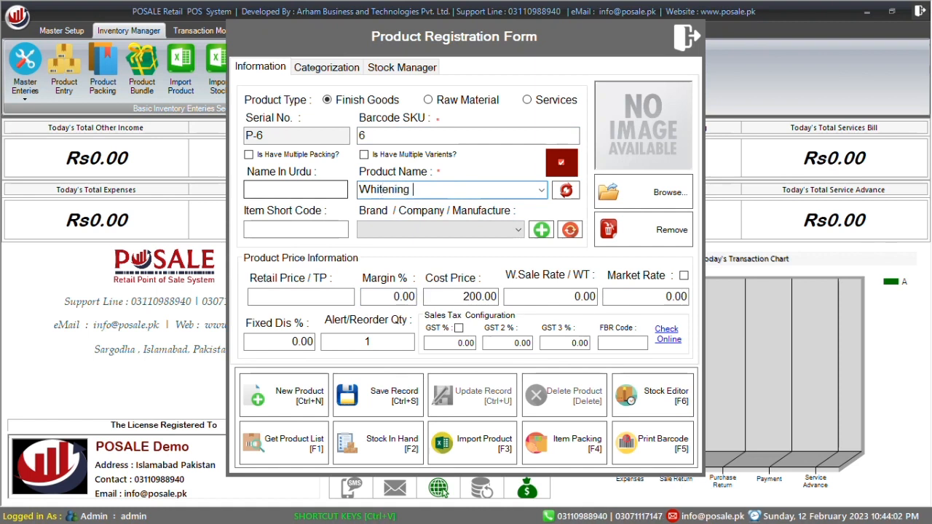
pyautogui.write(' Soap 90G')
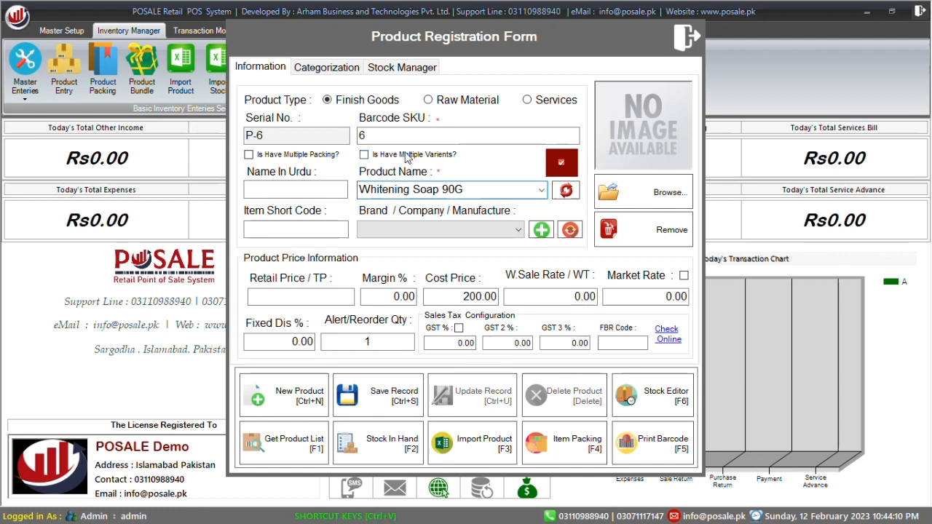
# Set the Whitening Soap 90G brand to Sunsilk.
pyautogui.click(376, 229)
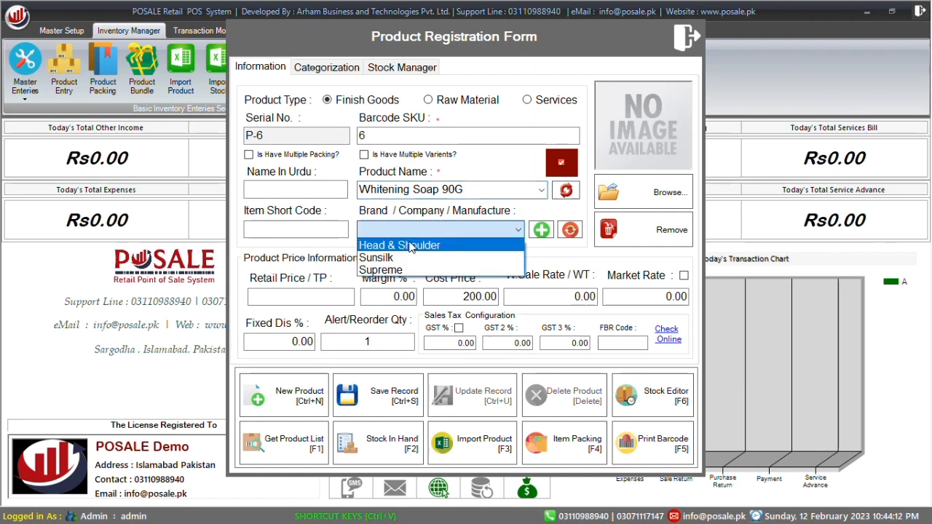
pyautogui.click(412, 246)
pyautogui.click(411, 230)
pyautogui.click(386, 269)
pyautogui.click(391, 233)
pyautogui.click(382, 256)
# Set the soap's retail price to 120 and its cost price to 80.
pyautogui.click(316, 294)
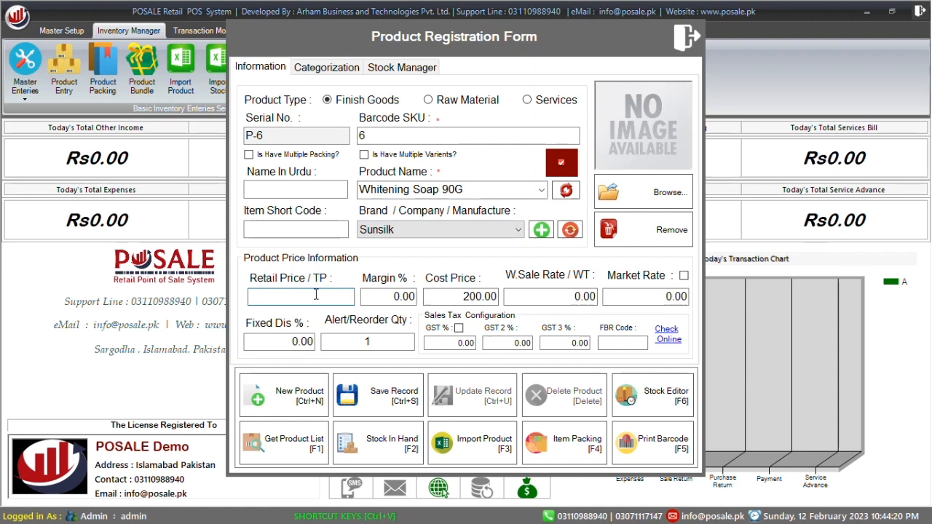
pyautogui.write('120')
pyautogui.press('Tab')
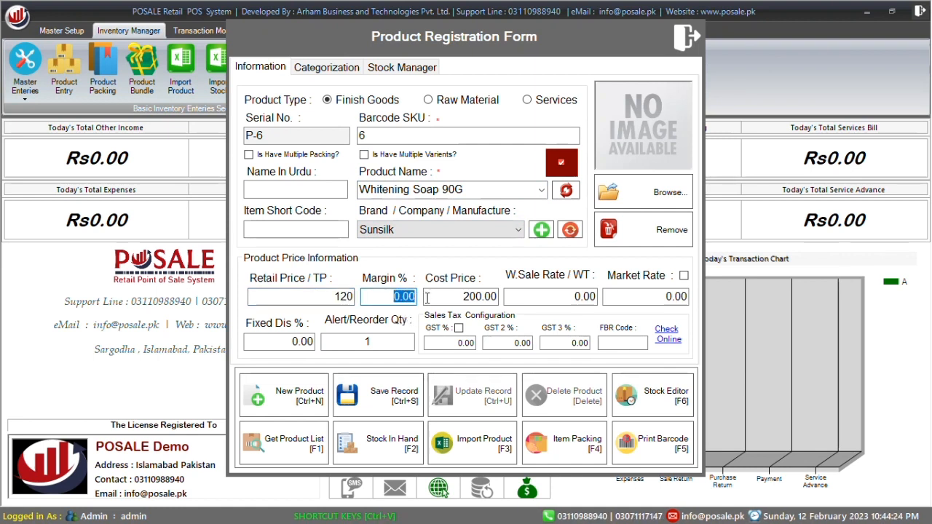
pyautogui.moveTo(459, 298); pyautogui.dragTo(487, 297)
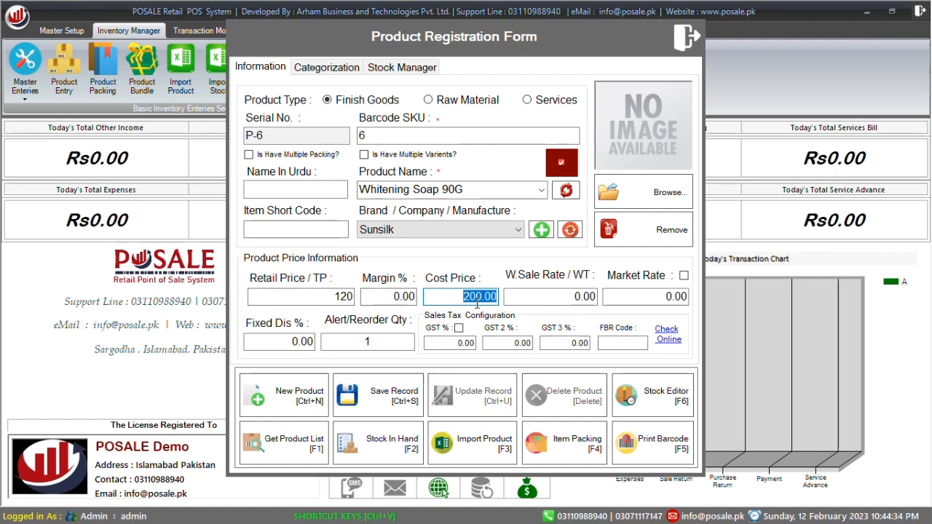
pyautogui.write('80')
pyautogui.press('Tab')
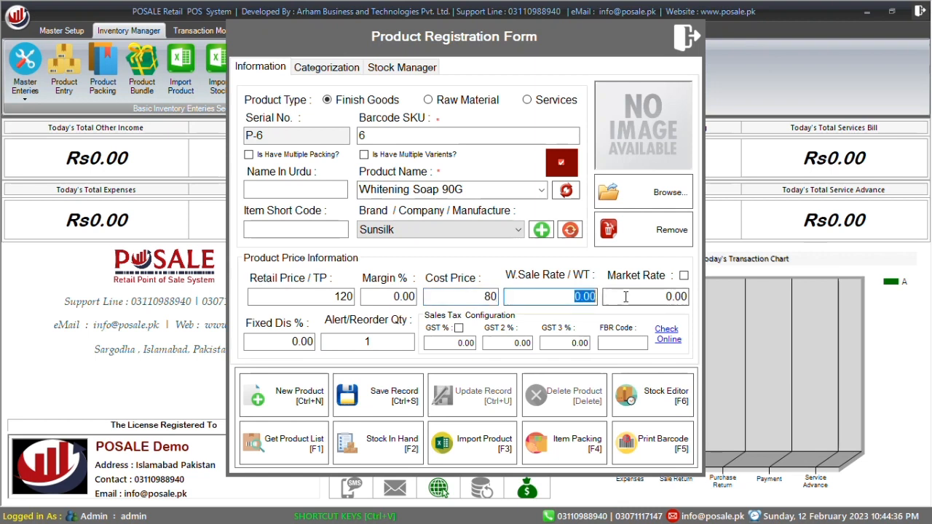
# Set the soap's wholesale rate to 110 and its market rate to 140.
pyautogui.write('110')
pyautogui.press('Tab')
pyautogui.write('14')
pyautogui.hotkey('shift', 'Tab')
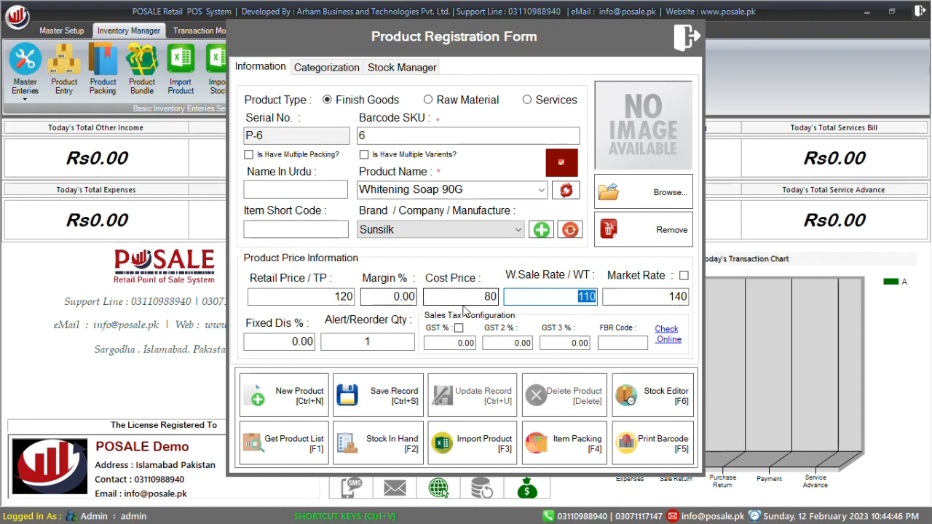
pyautogui.hotkey('shift', 'Tab')
pyautogui.hotkey('shift', 'Tab')
pyautogui.hotkey('shift', 'Tab')
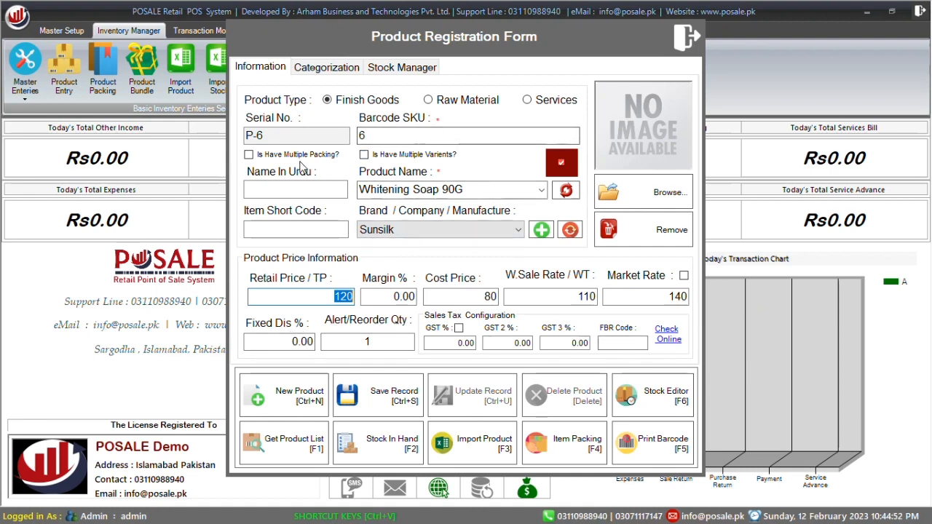
# Mark Whitening Soap 90G as having multiple packing and save the product record.
pyautogui.click(249, 156)
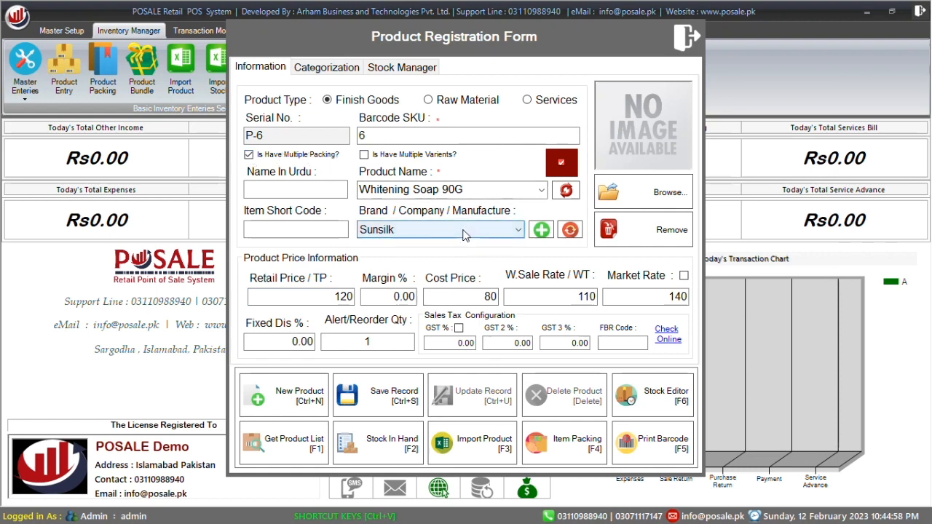
pyautogui.click(313, 294)
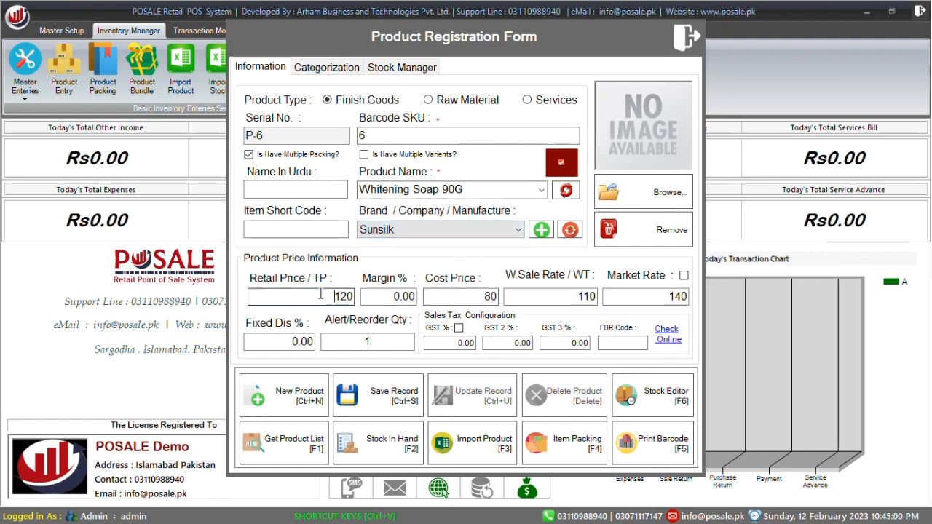
pyautogui.click(326, 67)
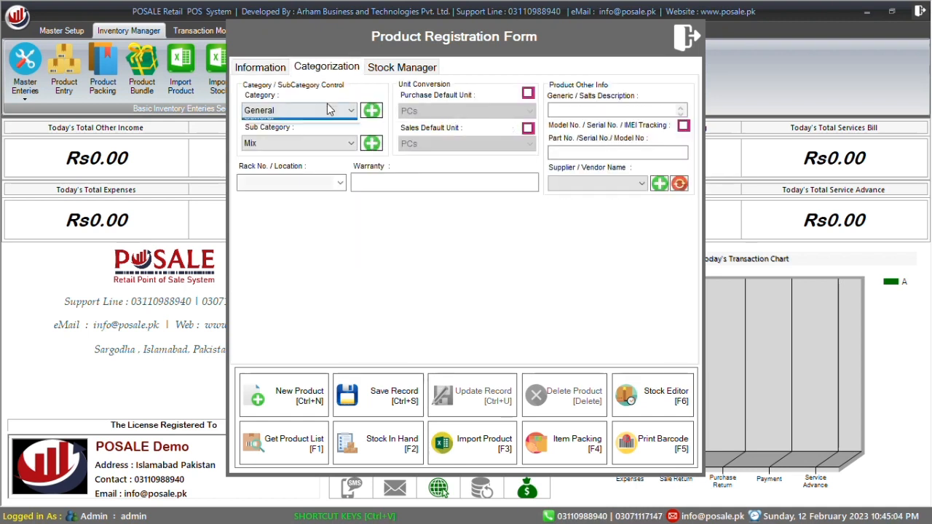
pyautogui.click(400, 66)
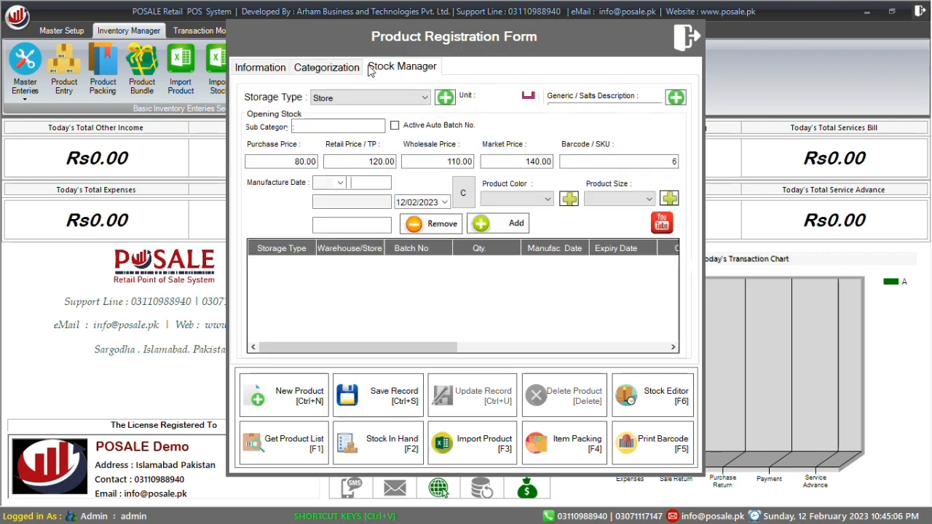
pyautogui.click(277, 68)
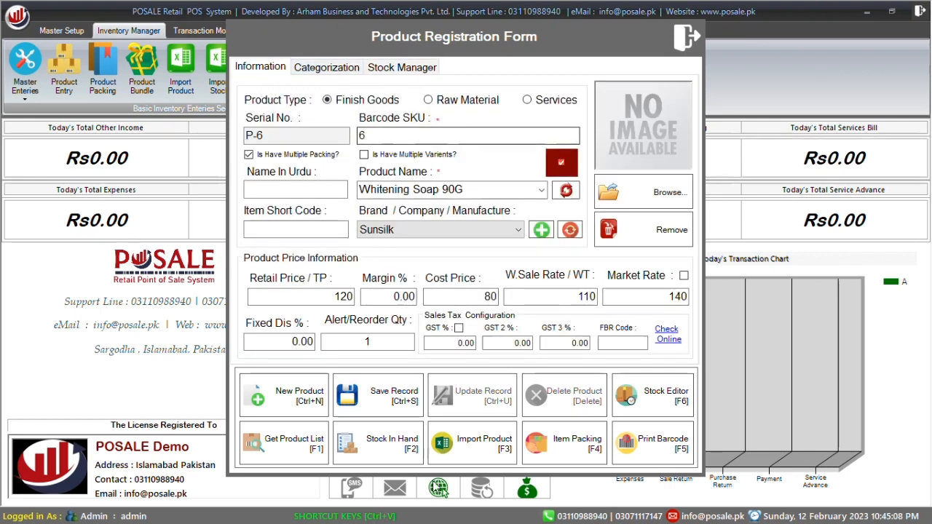
pyautogui.click(397, 400)
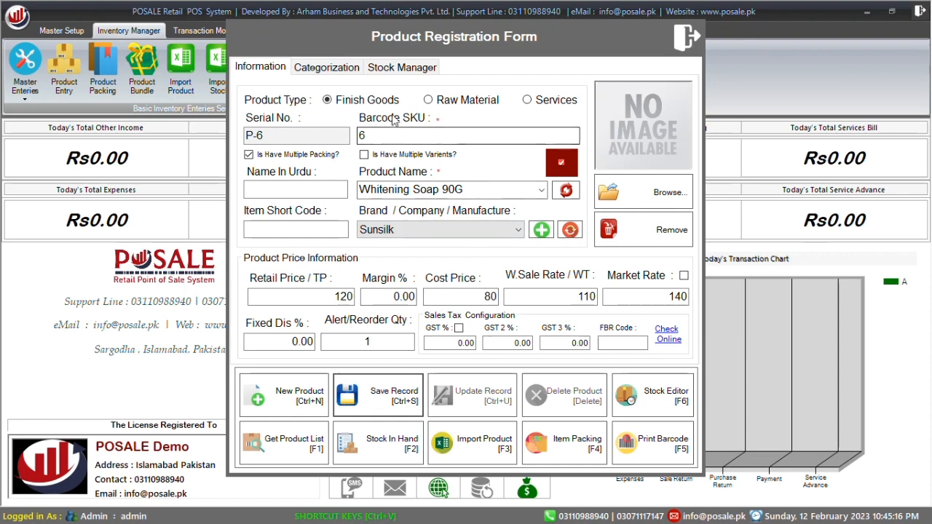
# Check the product's categorization and stock details, and close the product registration form.
pyautogui.click(298, 69)
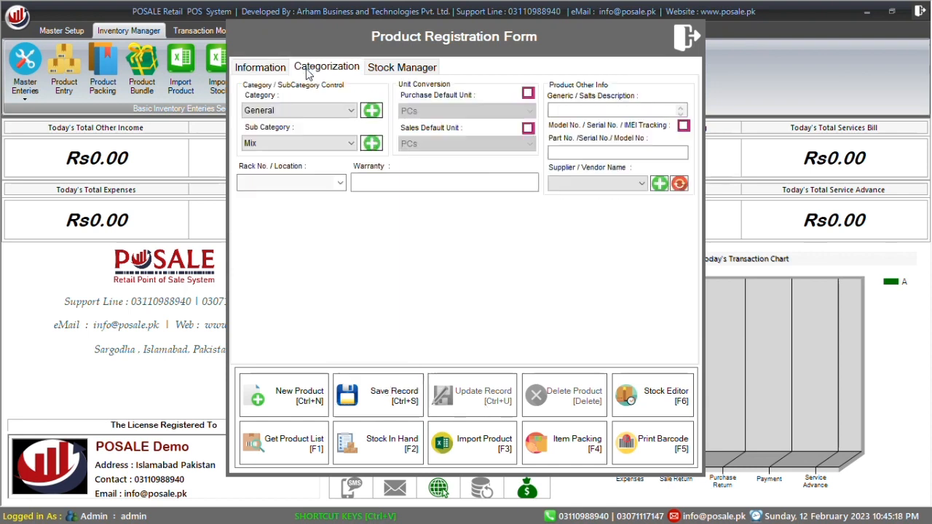
pyautogui.click(385, 68)
pyautogui.click(262, 67)
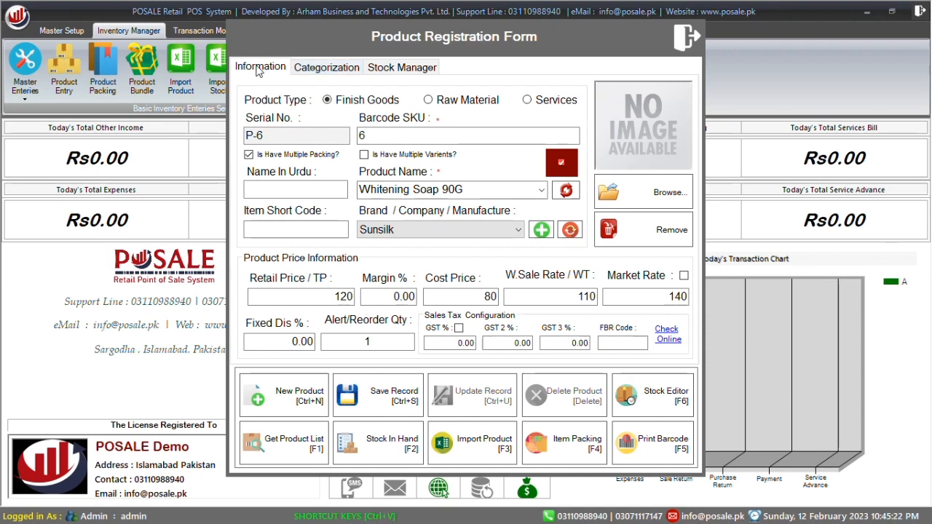
pyautogui.click(687, 37)
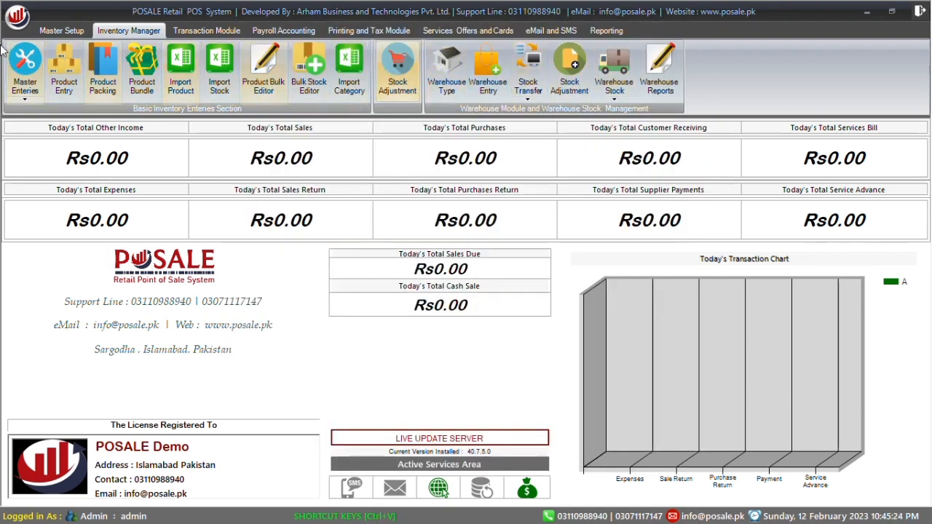
# Reopen product entry, list all products and open the Whitening Soap 90G record.
pyautogui.click(69, 67)
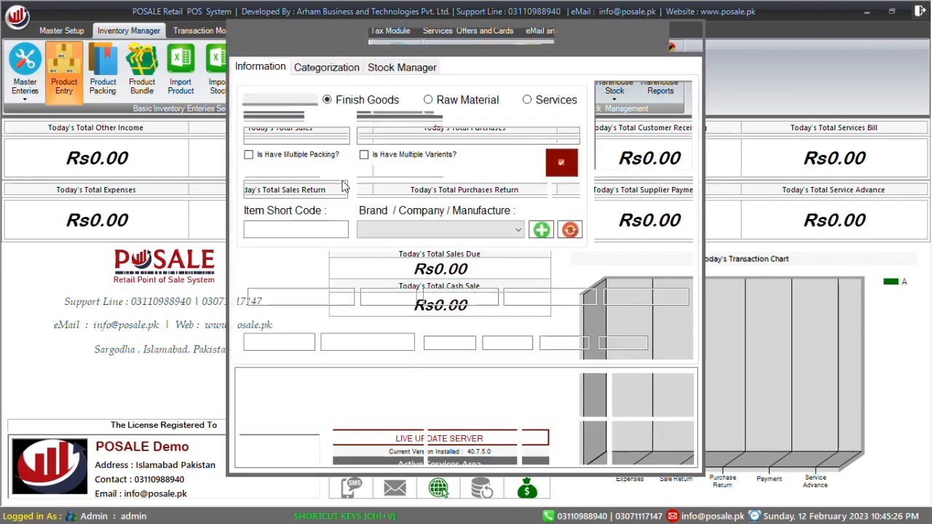
pyautogui.click(364, 437)
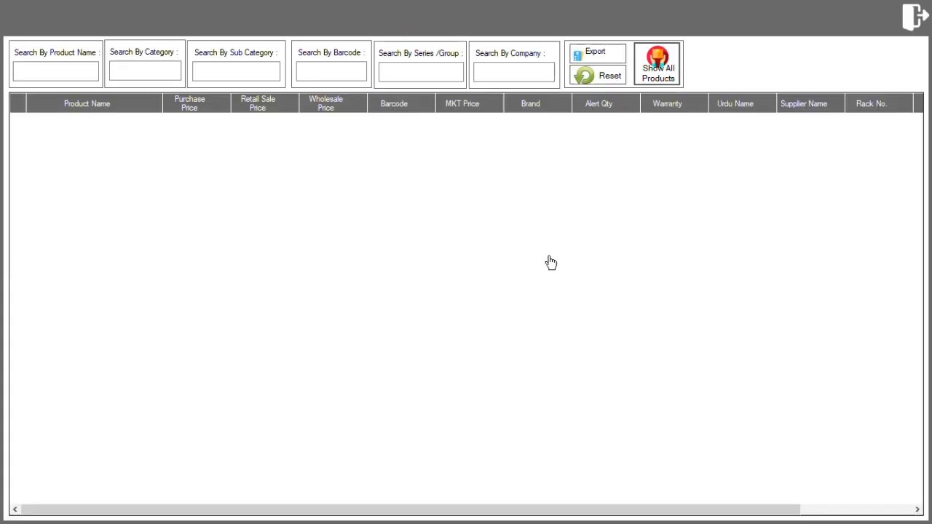
pyautogui.click(652, 73)
pyautogui.click(515, 305)
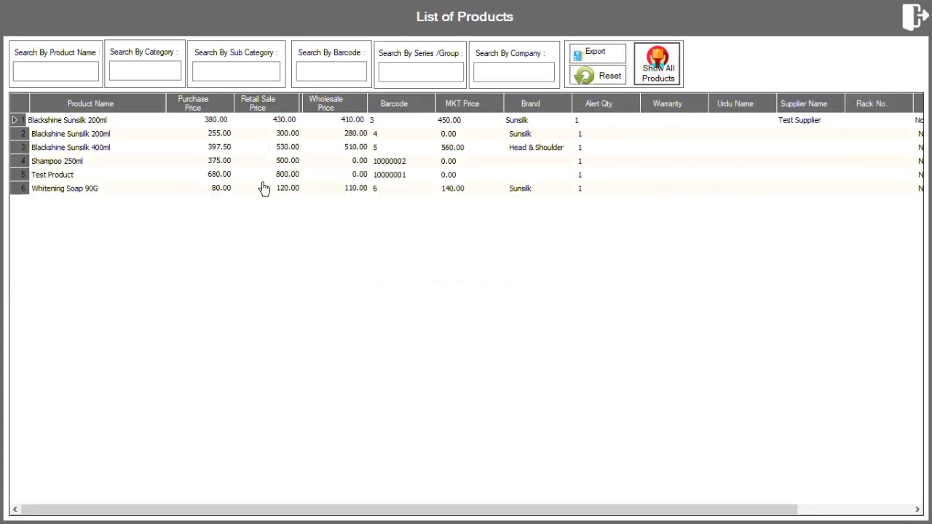
pyautogui.click(60, 191)
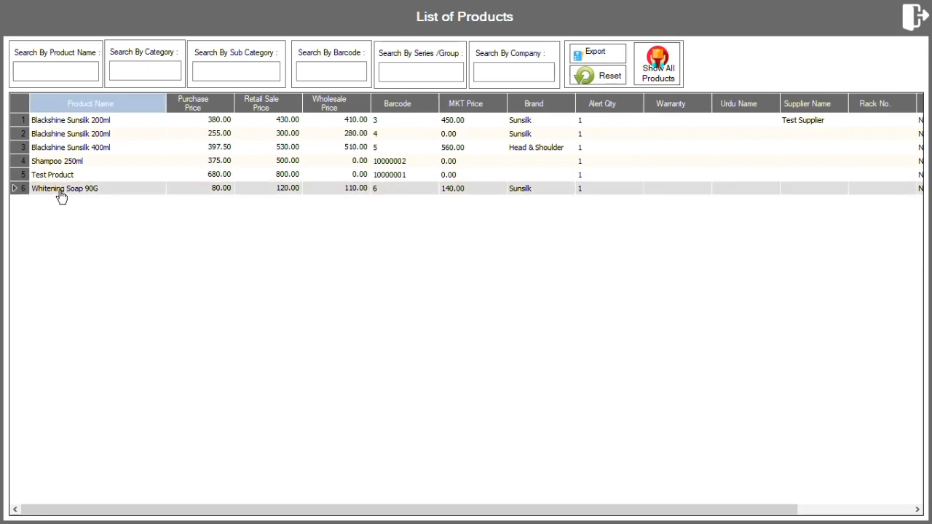
pyautogui.doubleClick(60, 190)
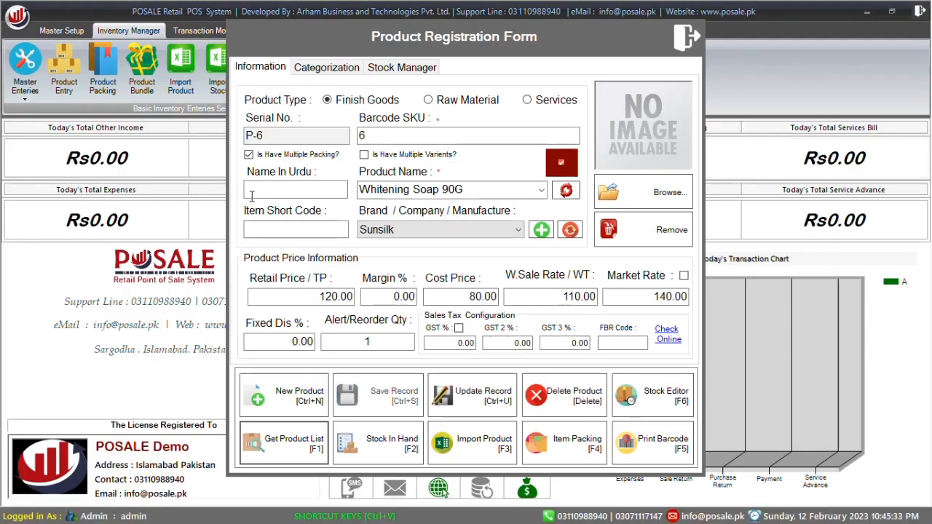
# Switch from product registration to product packing and load Whitening Soap 90G from the product list.
pyautogui.click(685, 38)
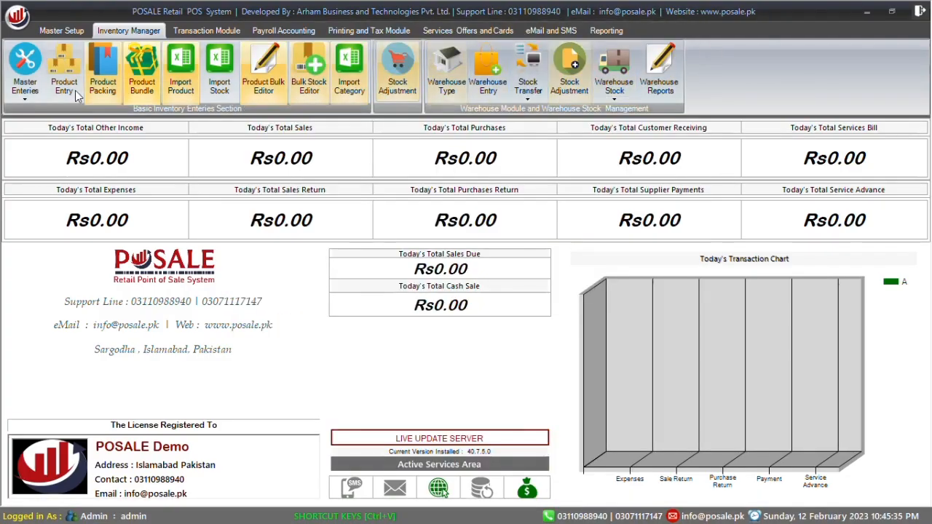
pyautogui.click(110, 67)
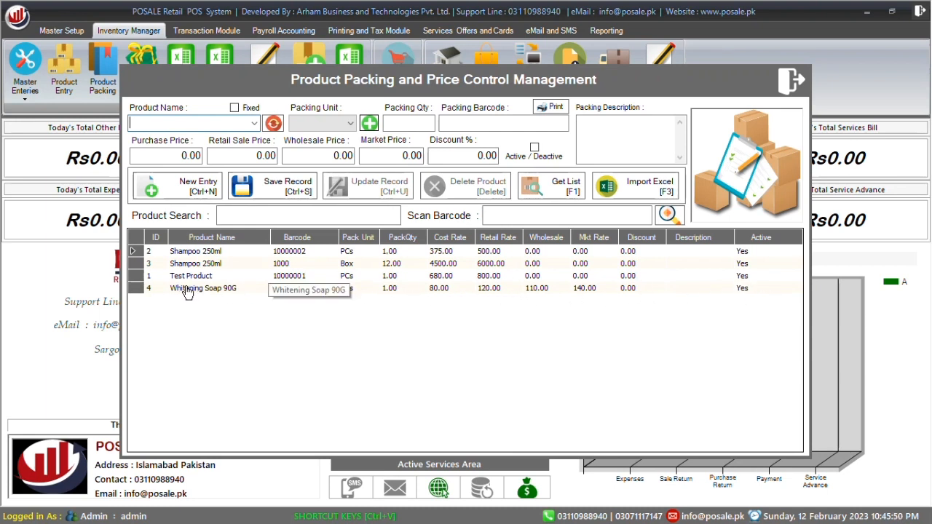
pyautogui.click(325, 123)
pyautogui.click(324, 124)
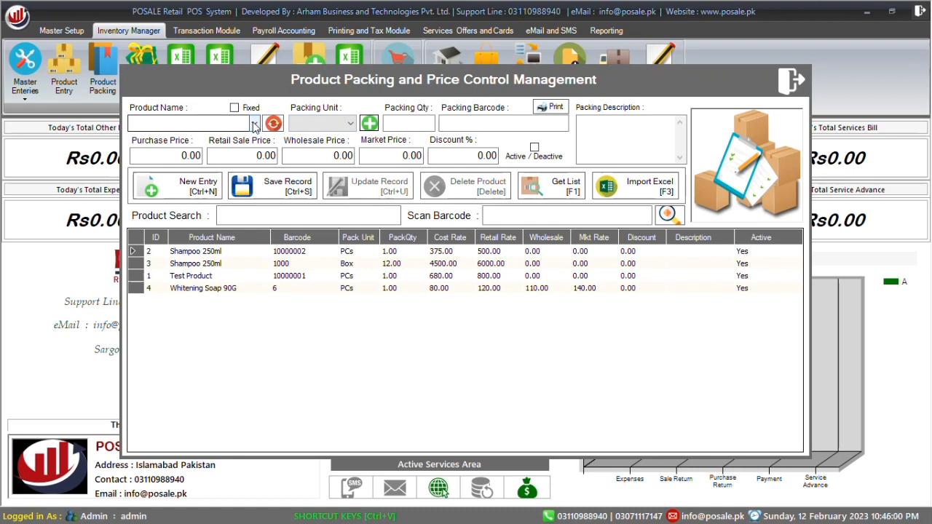
pyautogui.press('F1')
pyautogui.click(87, 75)
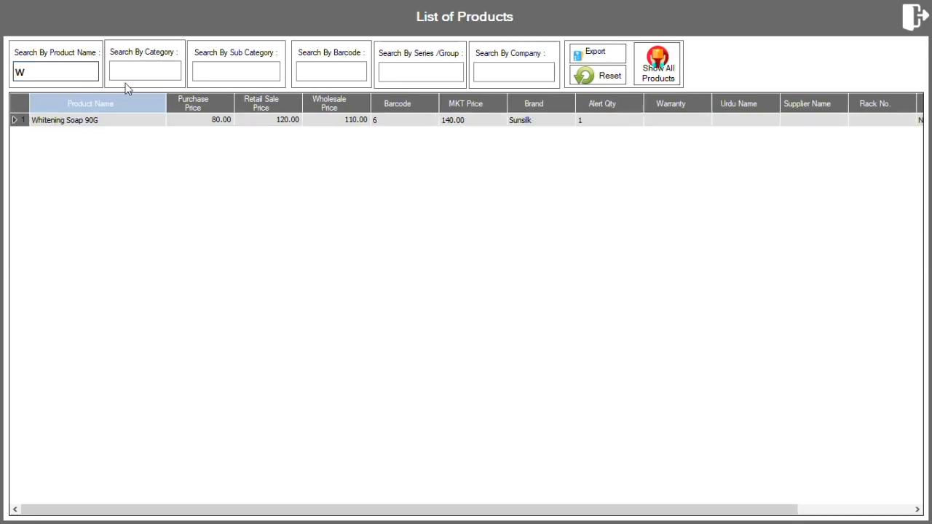
pyautogui.doubleClick(16, 122)
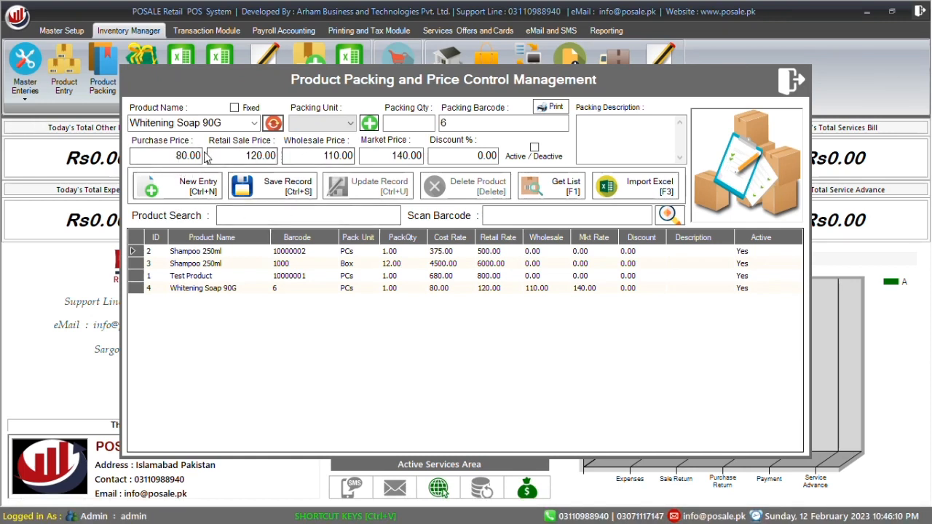
# Fill in a Box packing for Whitening Soap 90G with a packing quantity of 12 and packing barcode 6000.
pyautogui.click(315, 123)
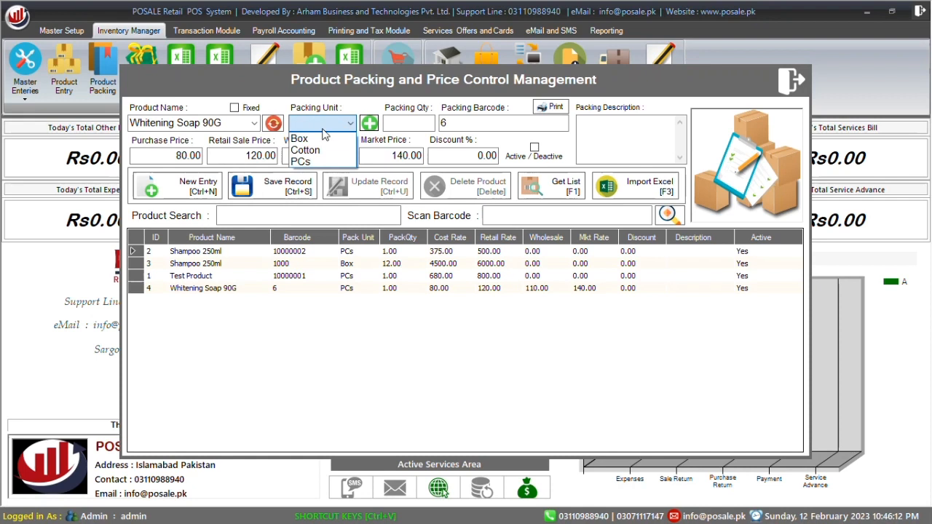
pyautogui.click(313, 139)
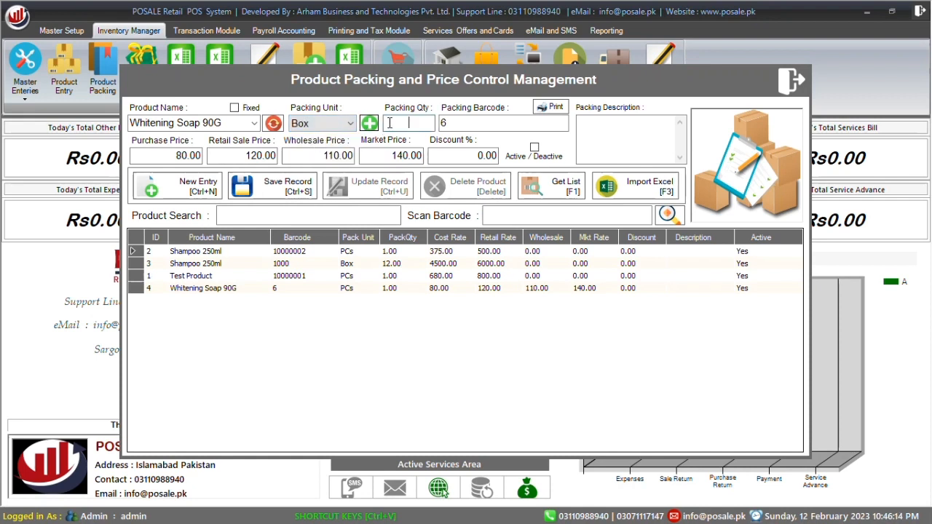
pyautogui.write('12')
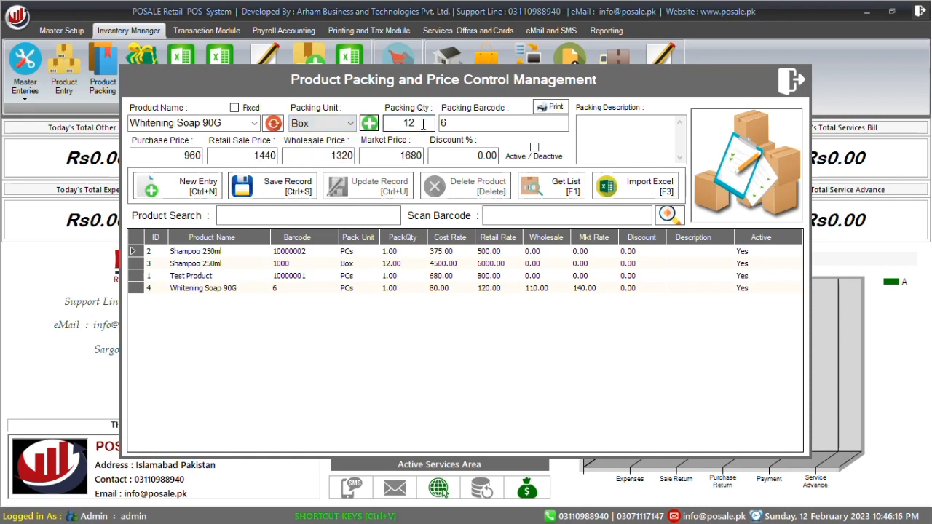
pyautogui.click(187, 155)
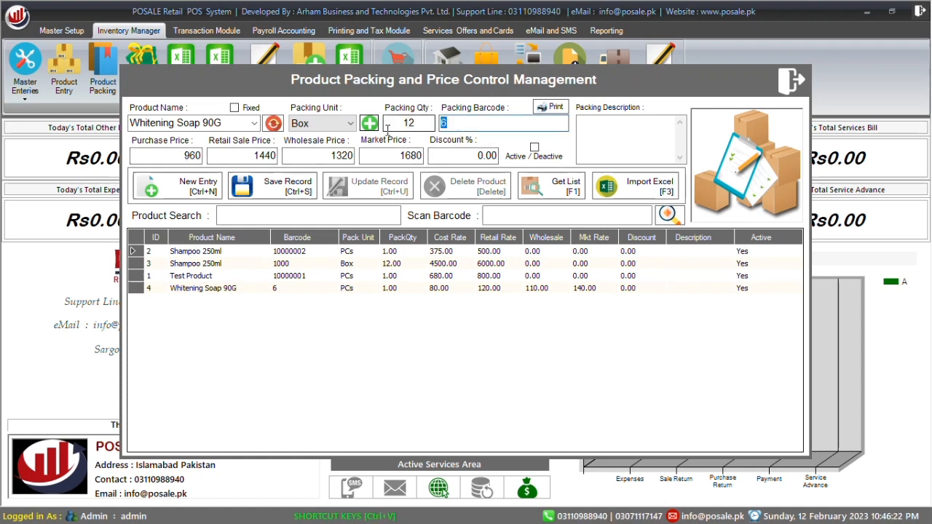
pyautogui.click(461, 125)
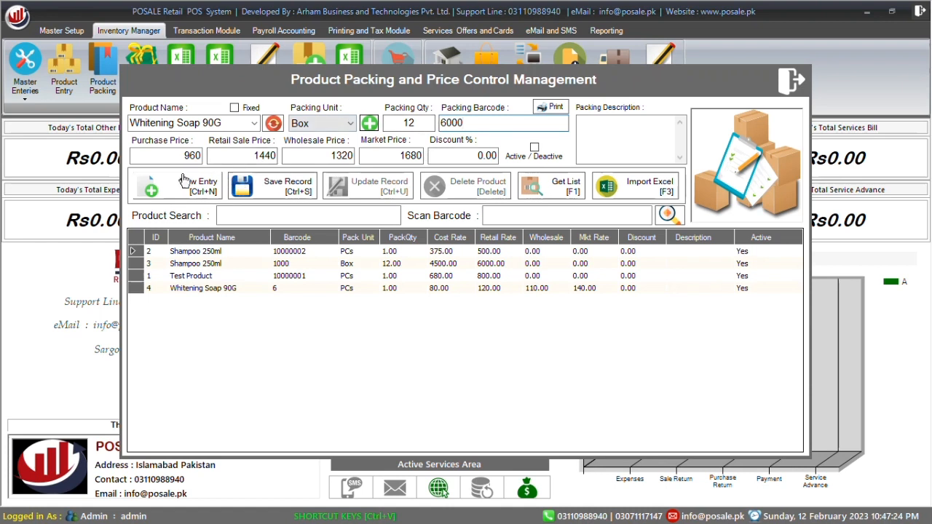
pyautogui.click(215, 155)
pyautogui.press('Tab')
pyautogui.hotkey('shift', 'Tab')
pyautogui.hotkey('shift', 'Tab')
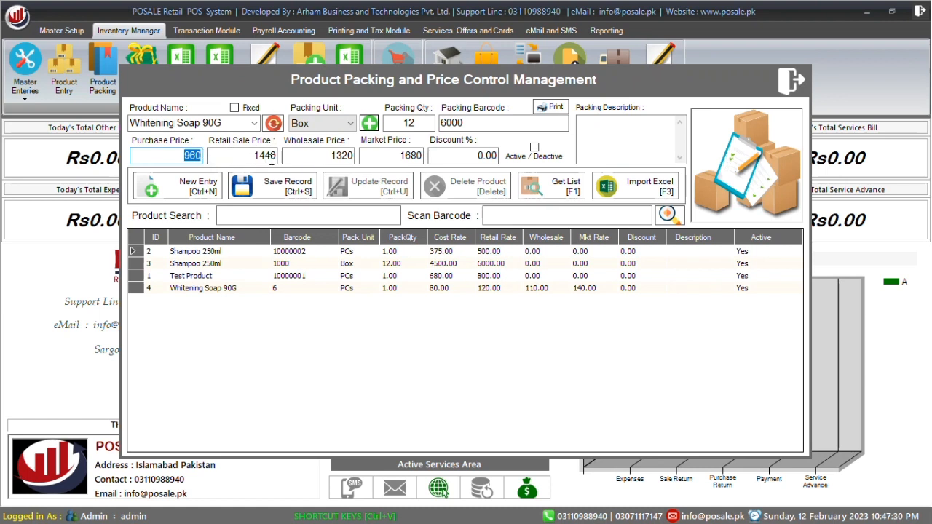
pyautogui.click(421, 123)
pyautogui.press('Tab')
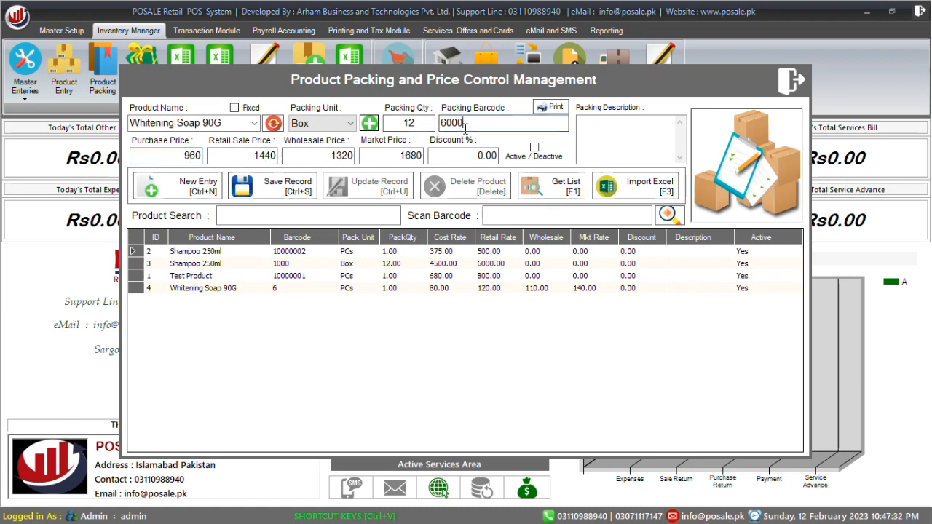
# Mark the soap's Box packing as active and save the record.
pyautogui.click(536, 148)
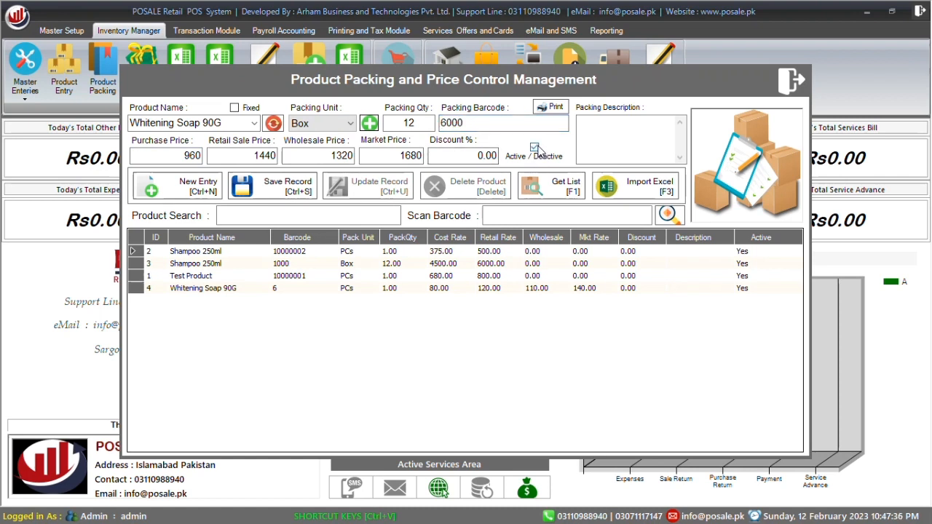
pyautogui.click(271, 186)
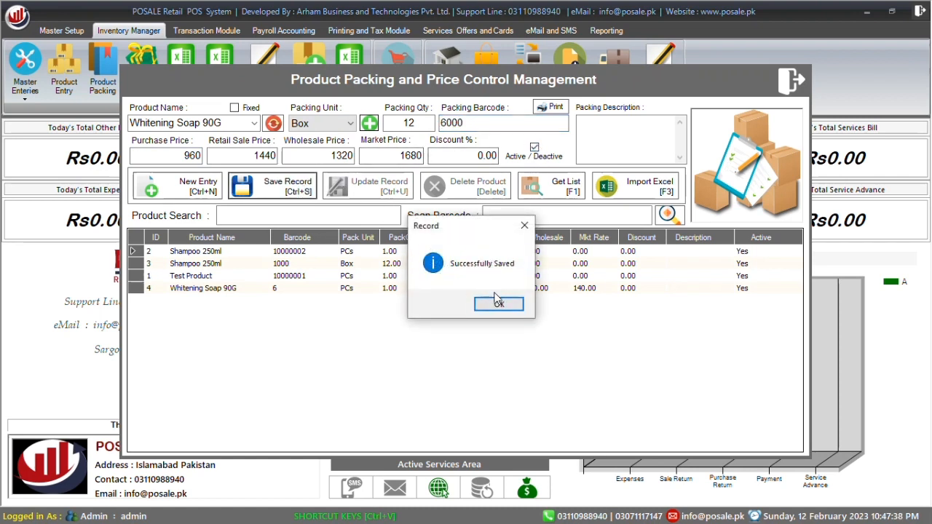
pyautogui.click(496, 302)
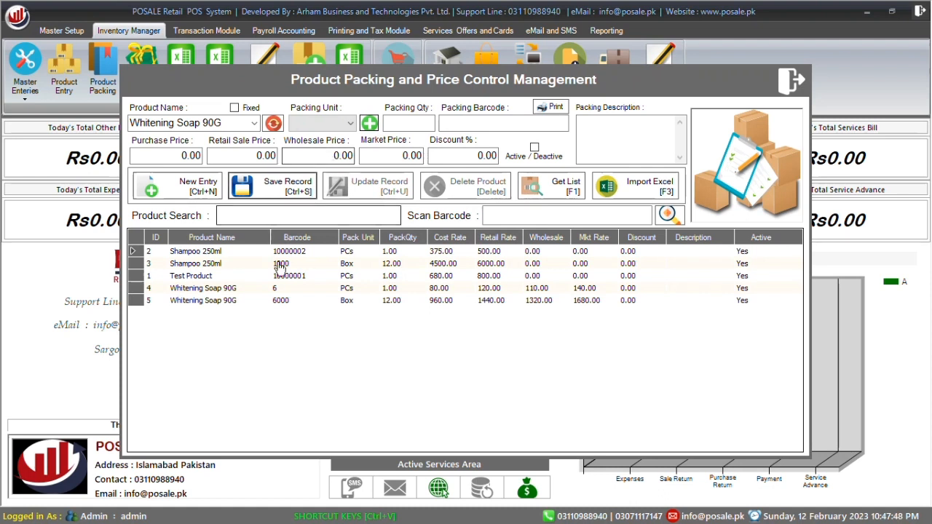
# Delete the soap's saved Box packing record with barcode 6000.
pyautogui.click(282, 302)
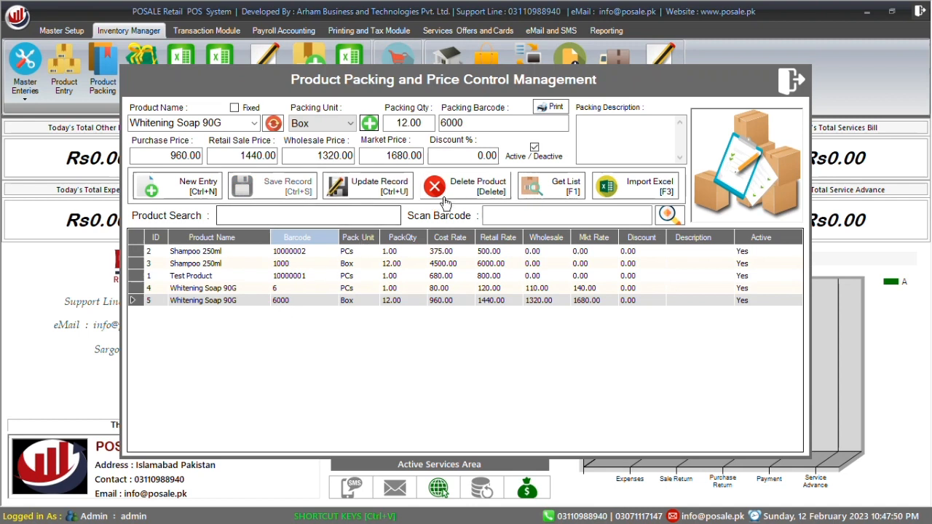
pyautogui.click(470, 189)
pyautogui.click(482, 304)
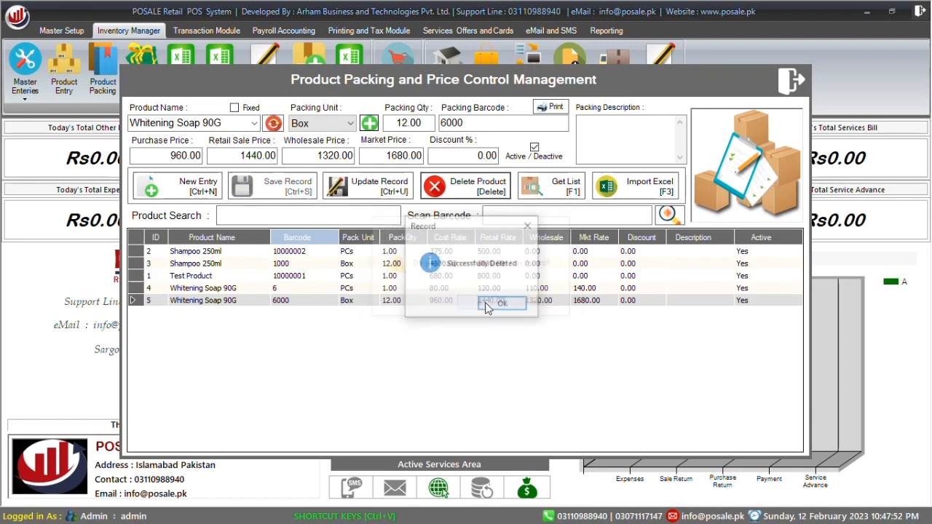
pyautogui.click(488, 306)
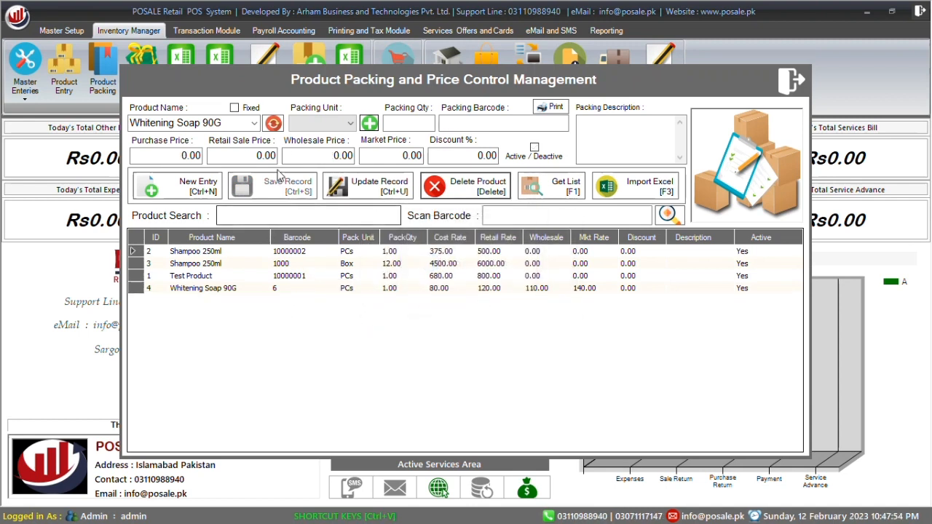
# Reload Whitening Soap 90G by searching the product list for "W", and keep it fixed as the product for further entries.
pyautogui.click(236, 124)
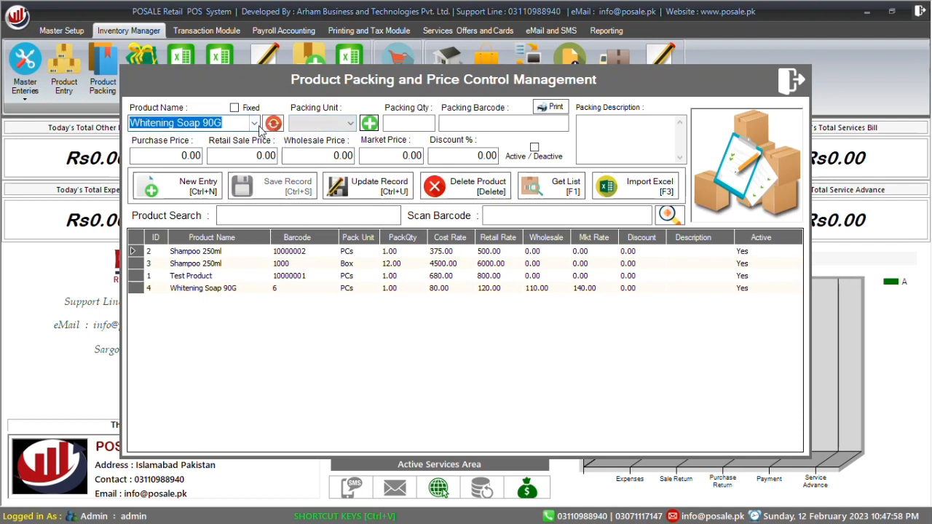
pyautogui.click(271, 123)
pyautogui.click(84, 70)
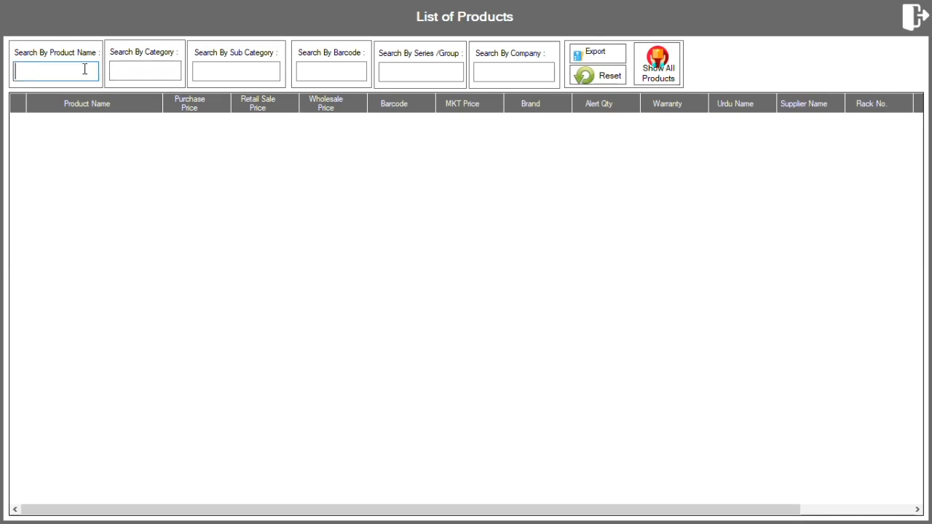
pyautogui.write('W')
pyautogui.doubleClick(54, 122)
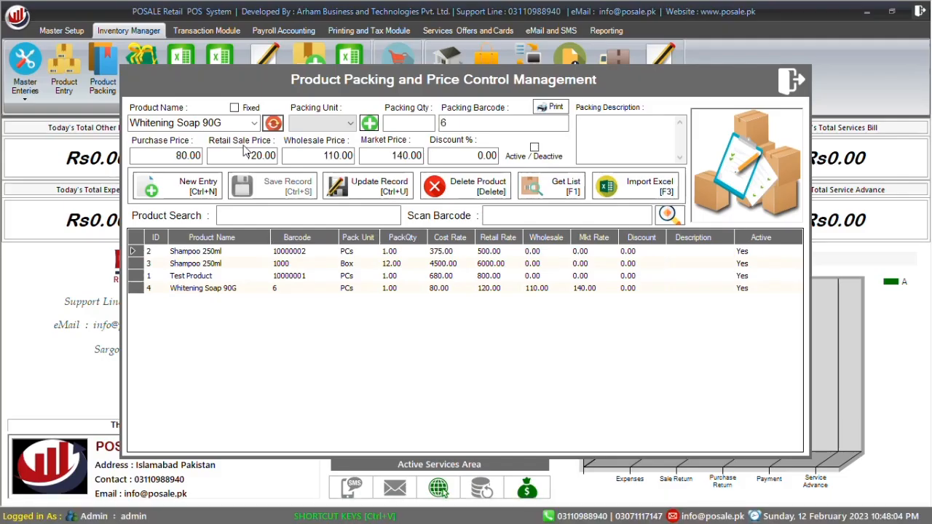
pyautogui.click(235, 108)
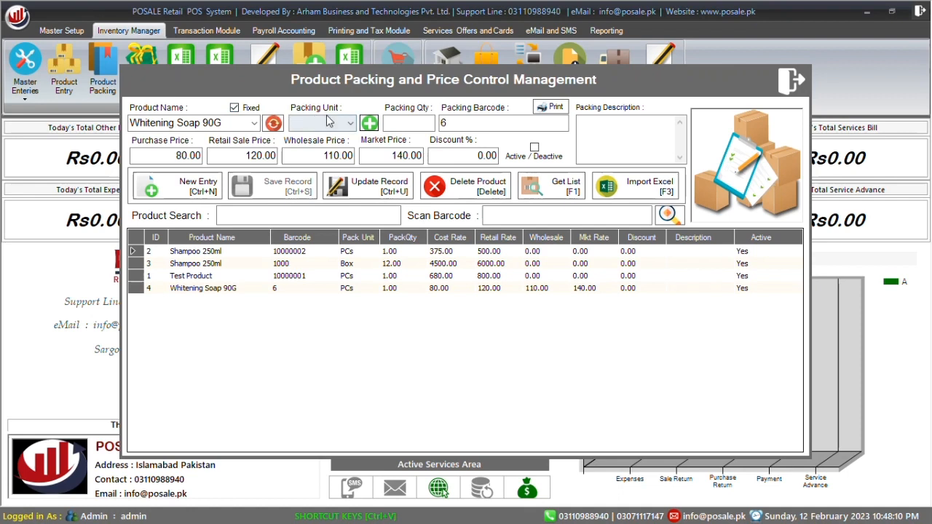
pyautogui.click(351, 124)
pyautogui.click(321, 137)
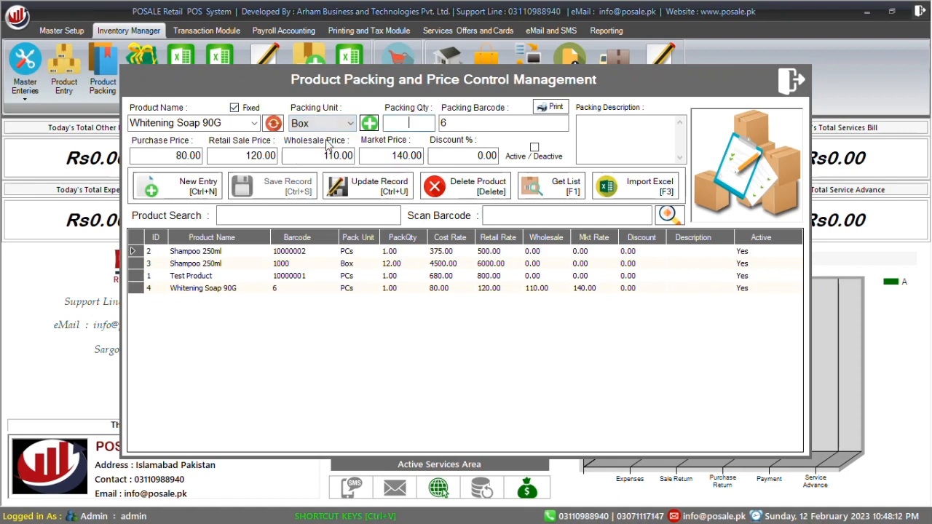
pyautogui.click(386, 125)
pyautogui.write('12')
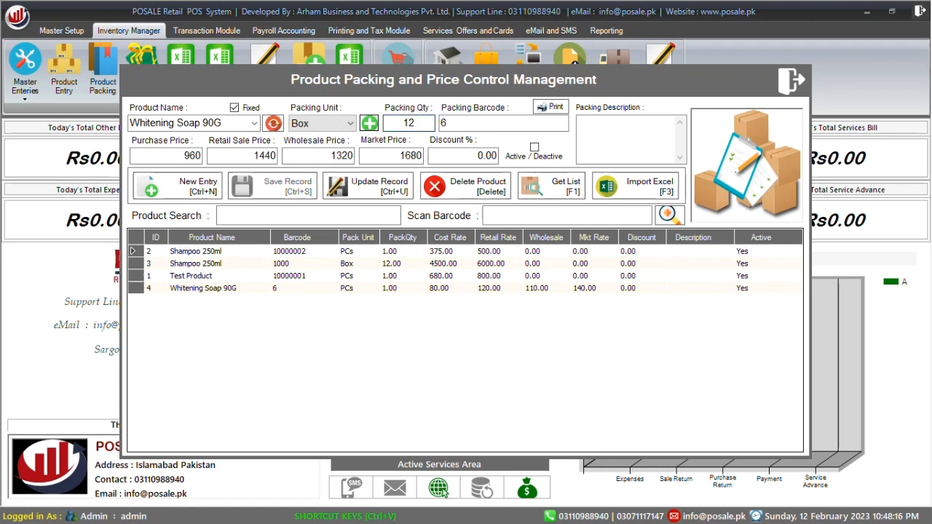
pyautogui.click(534, 147)
pyautogui.click(482, 126)
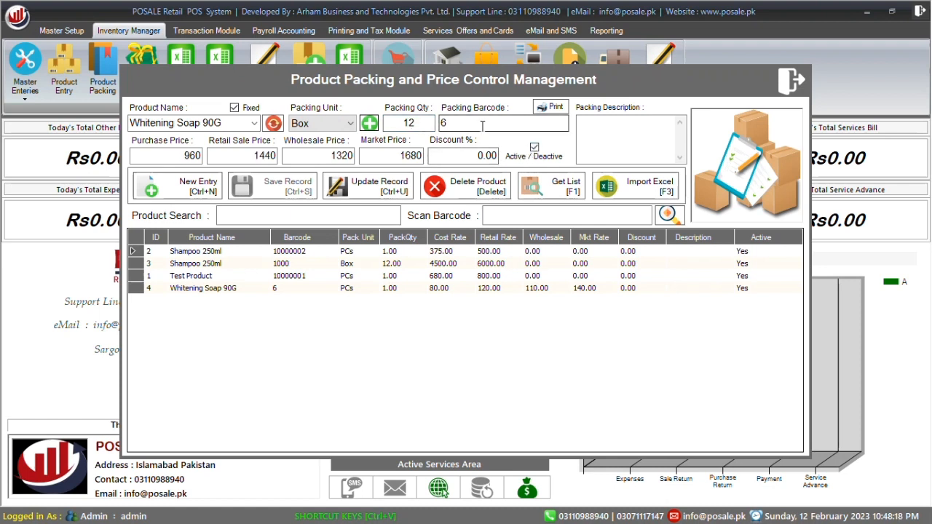
pyautogui.write('000')
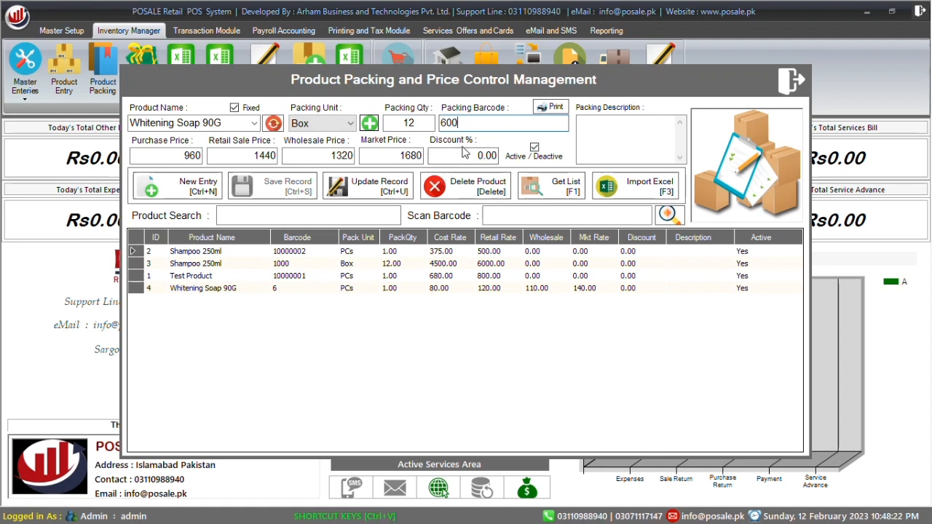
pyautogui.click(466, 154)
# Start a new packing entry for Whitening Soap 90G and save it as an active Box with a packing quantity of 12.
pyautogui.click(189, 187)
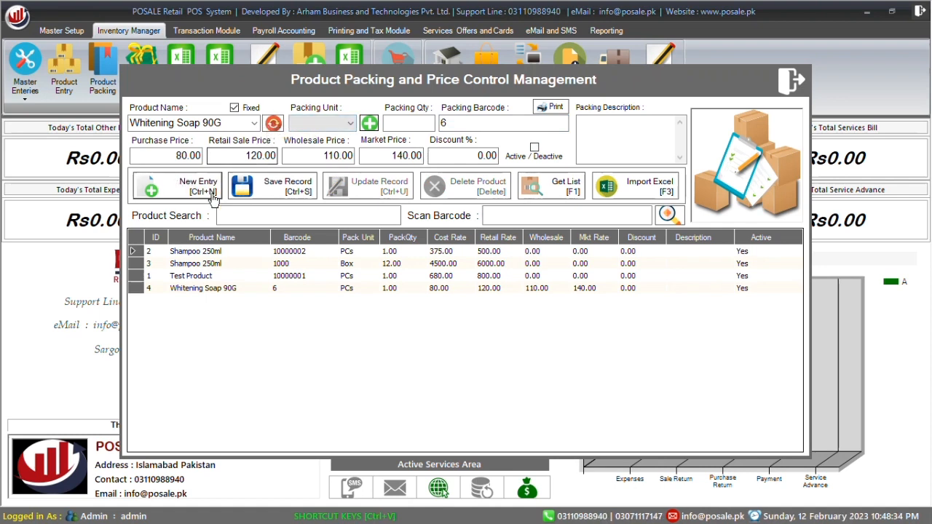
pyautogui.click(337, 128)
pyautogui.click(332, 139)
pyautogui.click(412, 123)
pyautogui.write('12')
pyautogui.click(535, 148)
pyautogui.click(295, 184)
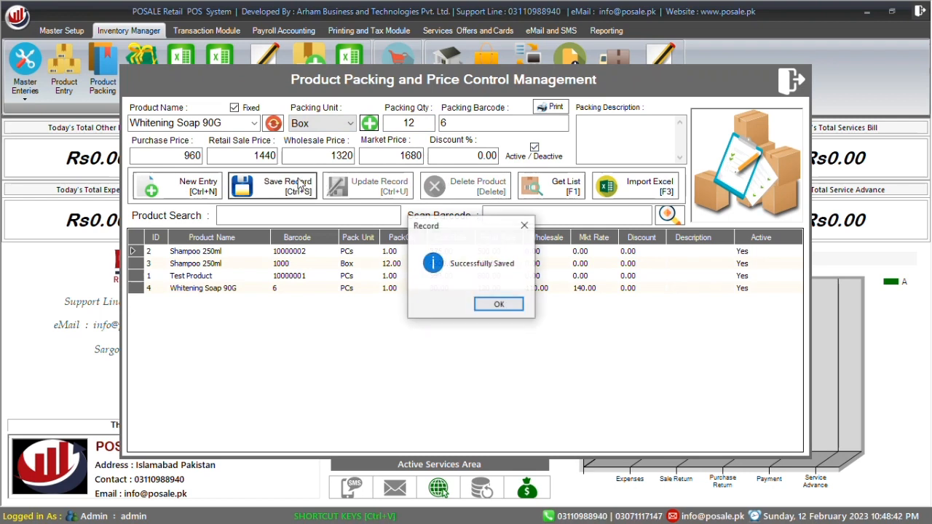
pyautogui.click(504, 307)
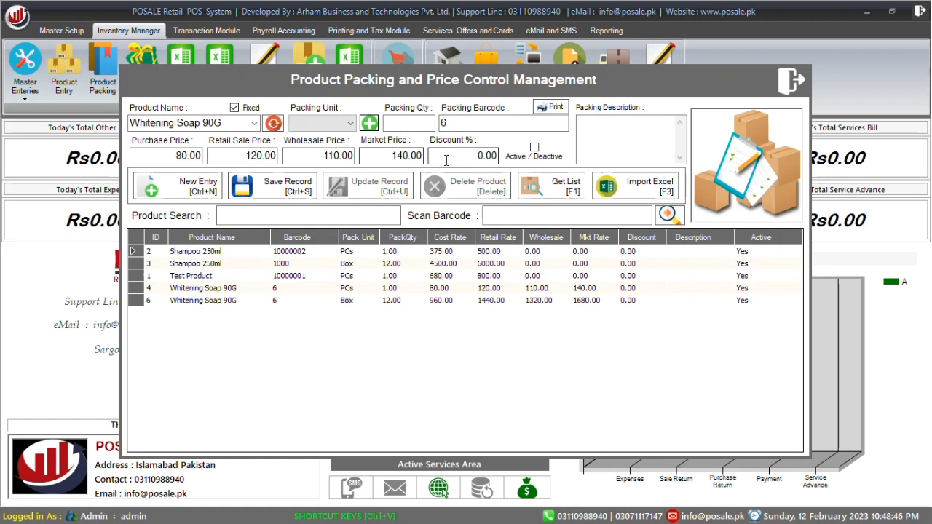
# Add and save an active Cotton packing for Whitening Soap 90G with a packing quantity of 48 and barcode 6000.
pyautogui.click(328, 123)
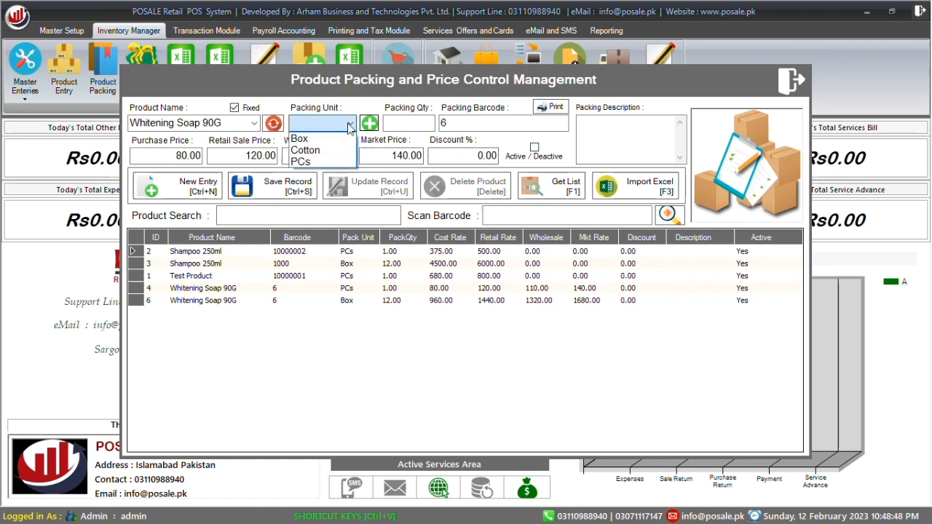
pyautogui.click(317, 150)
pyautogui.click(401, 124)
pyautogui.write('4')
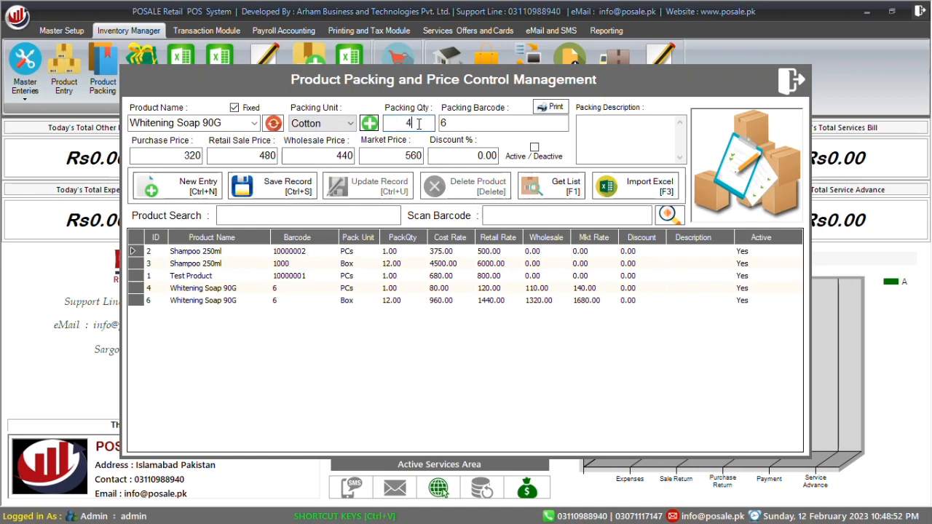
pyautogui.write('8')
pyautogui.click(480, 125)
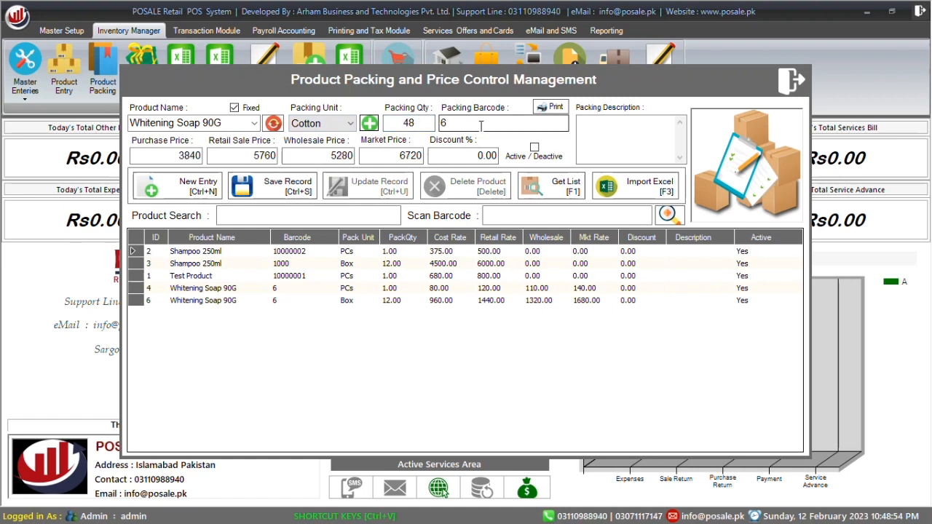
pyautogui.write('6000')
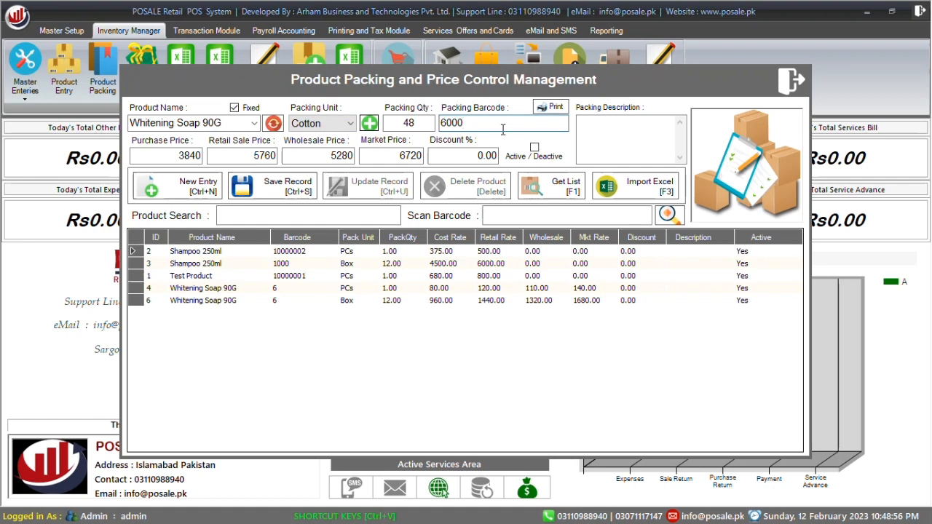
pyautogui.click(535, 147)
pyautogui.click(273, 186)
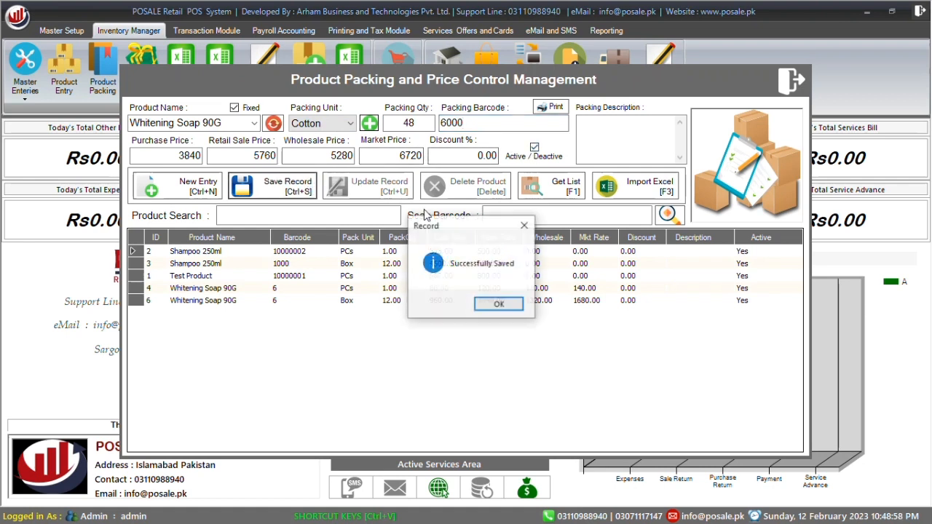
pyautogui.click(499, 304)
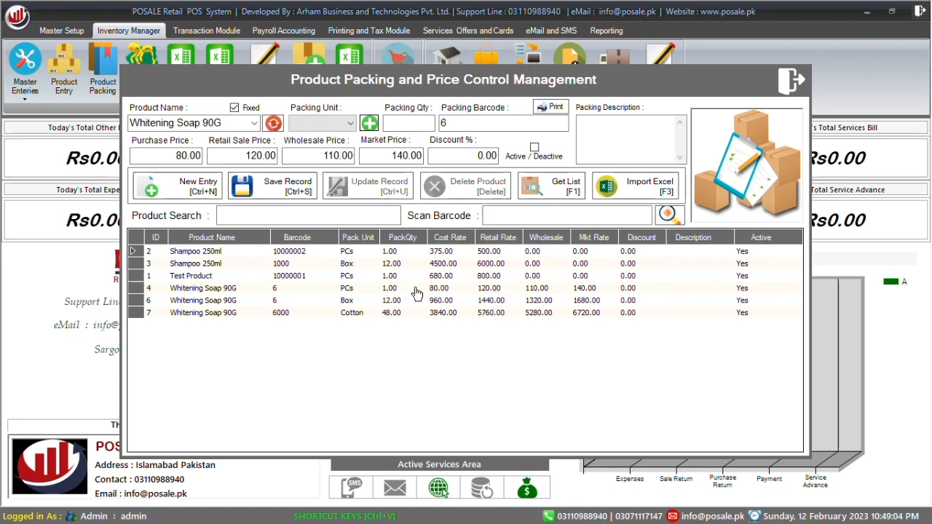
# Set the barcode of the Whitening Soap 90G Box packing to 600, save the update and close the packing management.
pyautogui.click(355, 301)
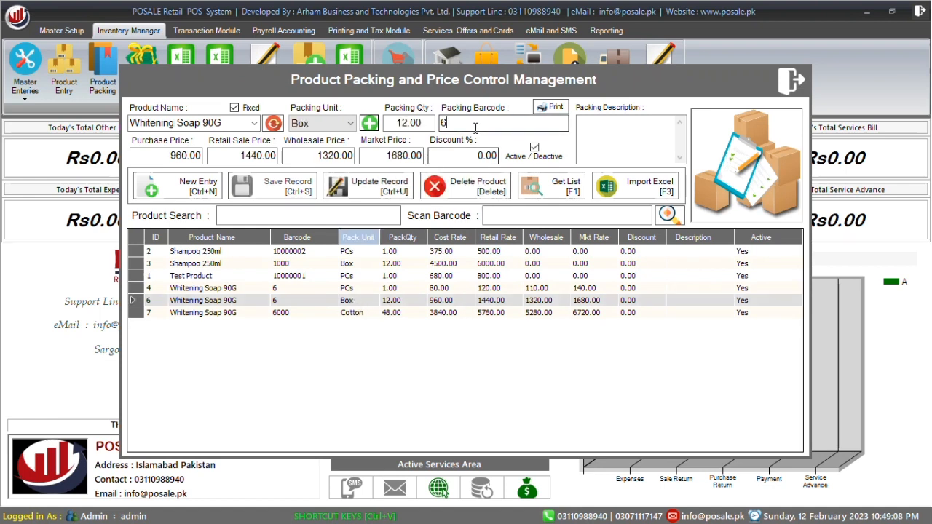
pyautogui.write('00')
pyautogui.click(406, 187)
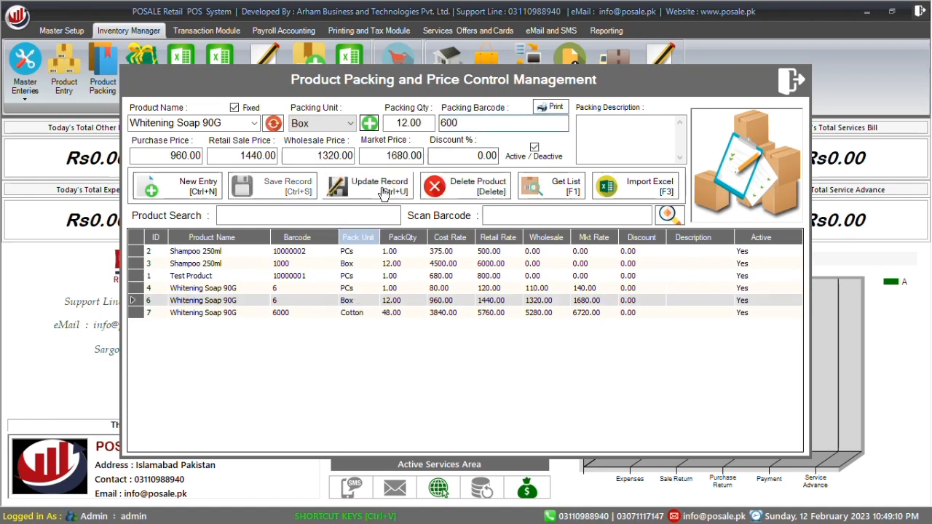
pyautogui.click(443, 306)
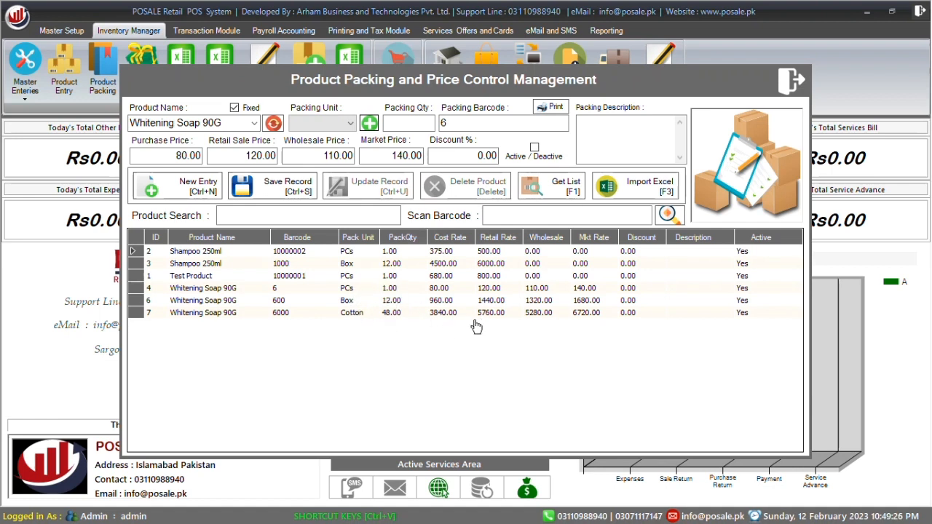
pyautogui.click(791, 79)
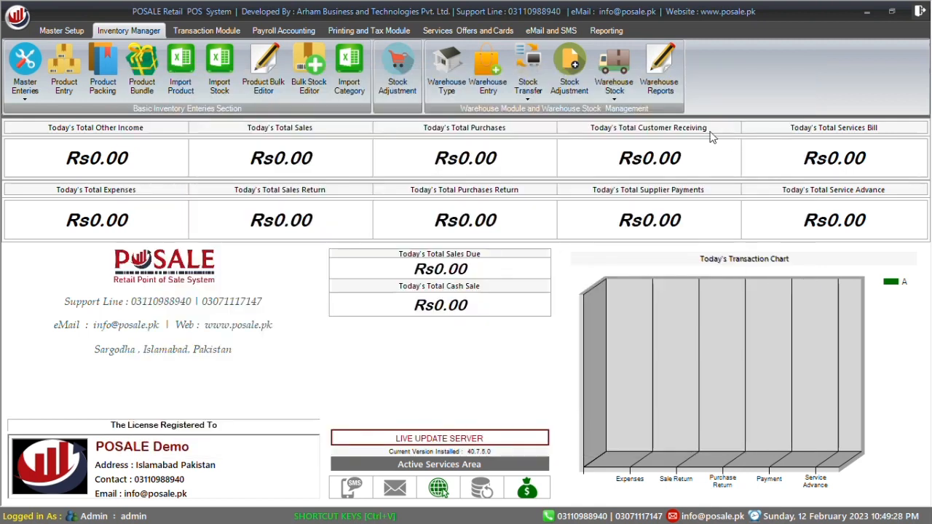
# Open a new sales invoice, search for products with "W", and close the invoice.
pyautogui.click(369, 80)
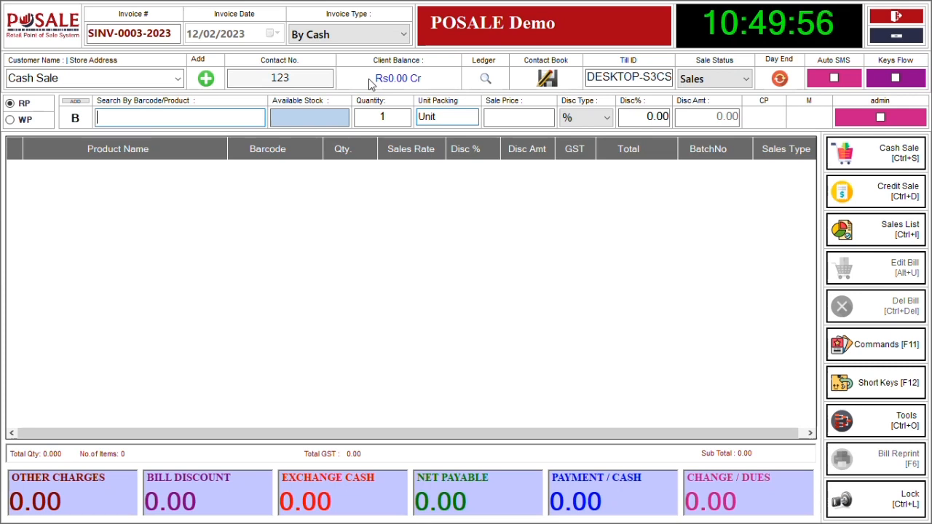
pyautogui.write('W')
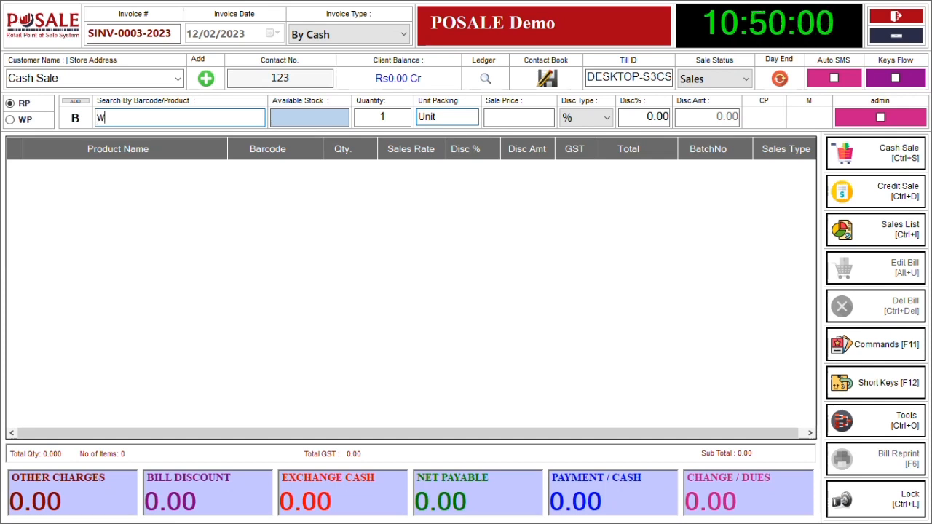
pyautogui.press('Return')
pyautogui.press('Return')
pyautogui.click(895, 16)
# Open the bulk stock editor for opening stock and list all items of the POSALE Demo store, including zero-stock ones.
pyautogui.click(207, 31)
pyautogui.click(148, 30)
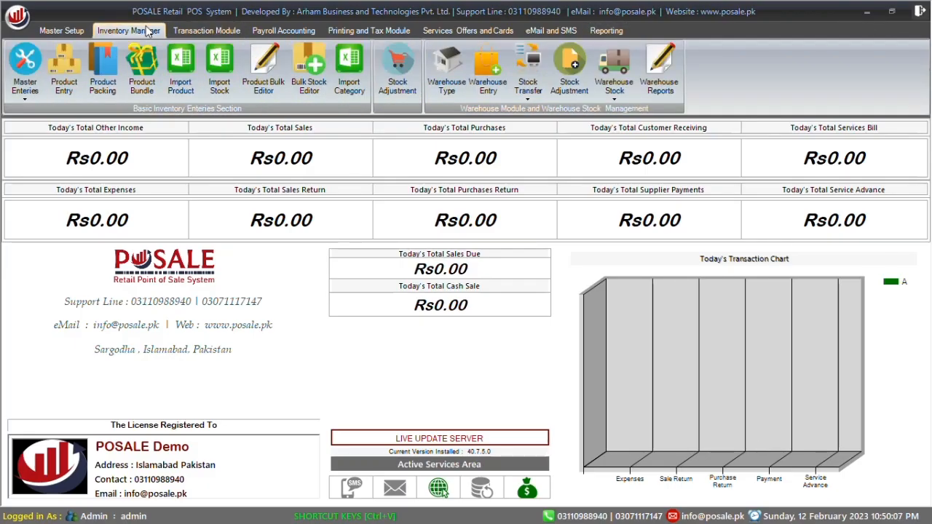
pyautogui.click(309, 69)
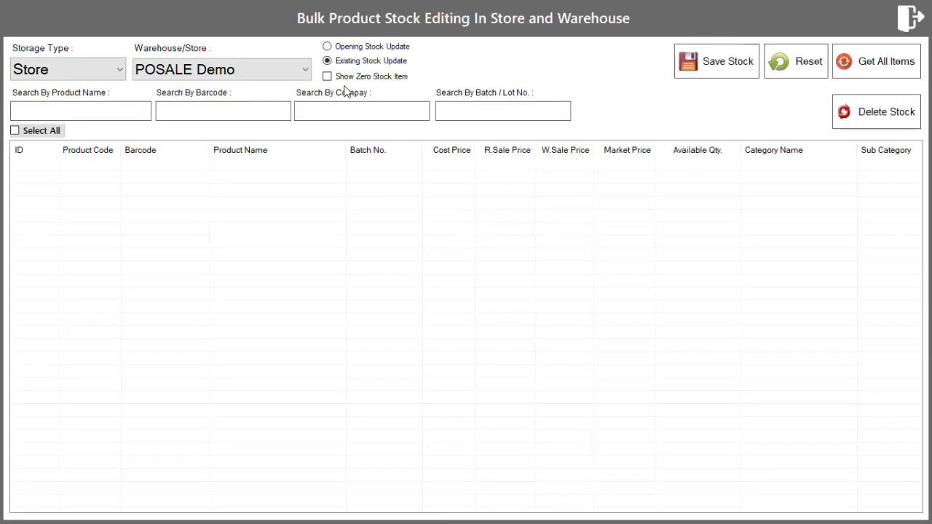
pyautogui.click(364, 49)
pyautogui.click(346, 80)
pyautogui.click(849, 62)
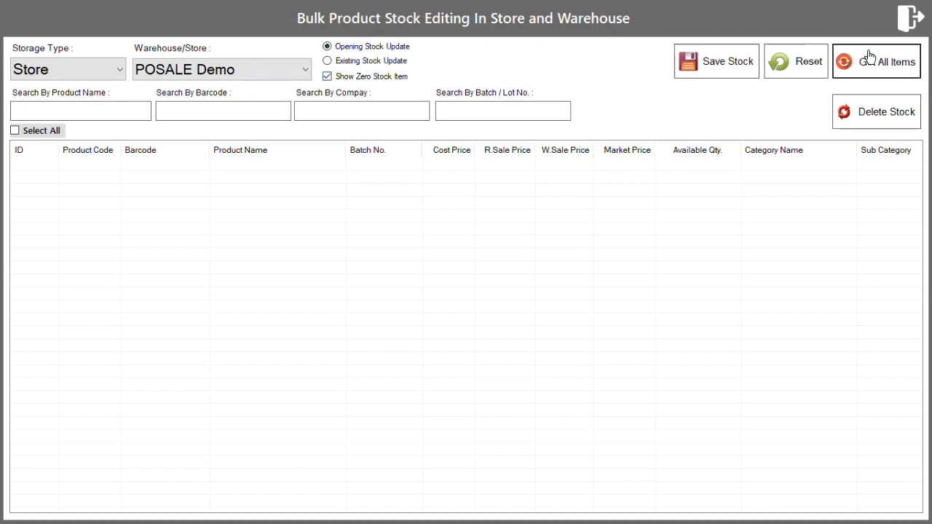
pyautogui.click(519, 306)
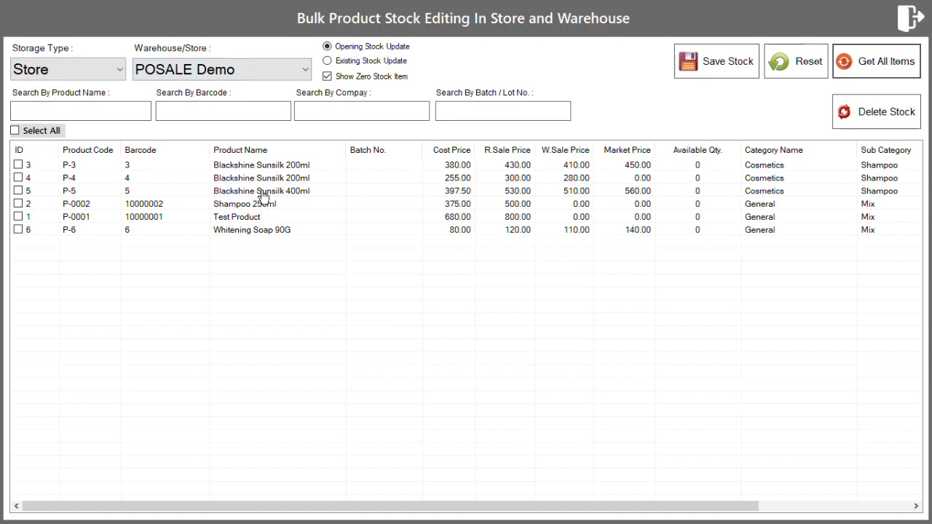
# Set the opening stock of Whitening Soap 90G to 100, save it and close the stock editor.
pyautogui.click(284, 230)
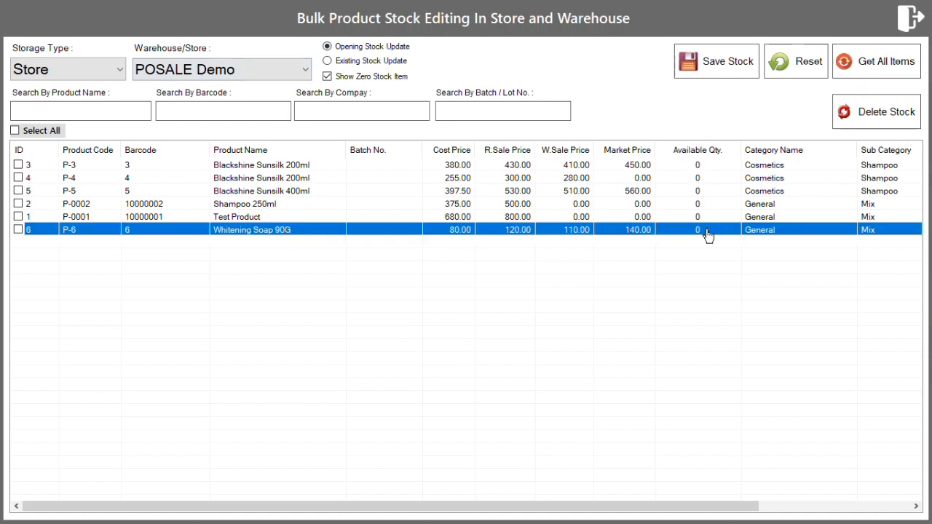
pyautogui.click(708, 229)
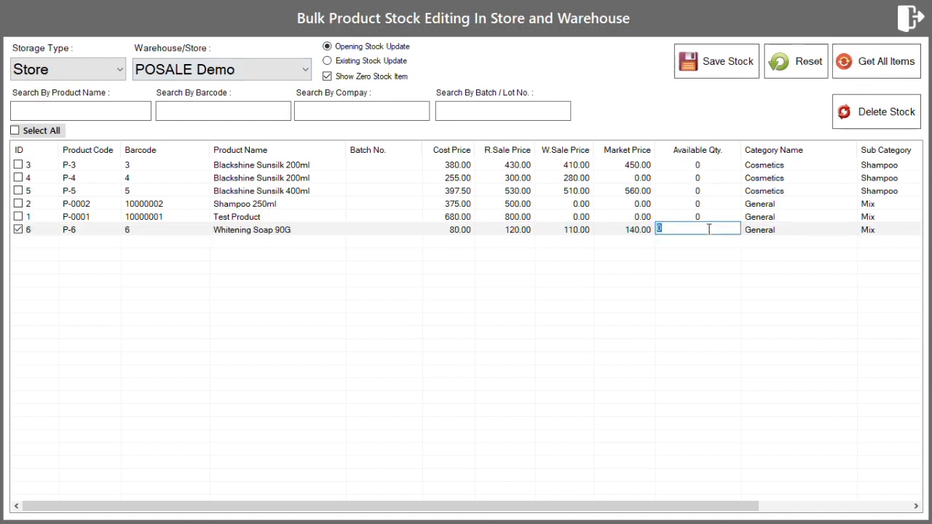
pyautogui.write('100')
pyautogui.press('Return')
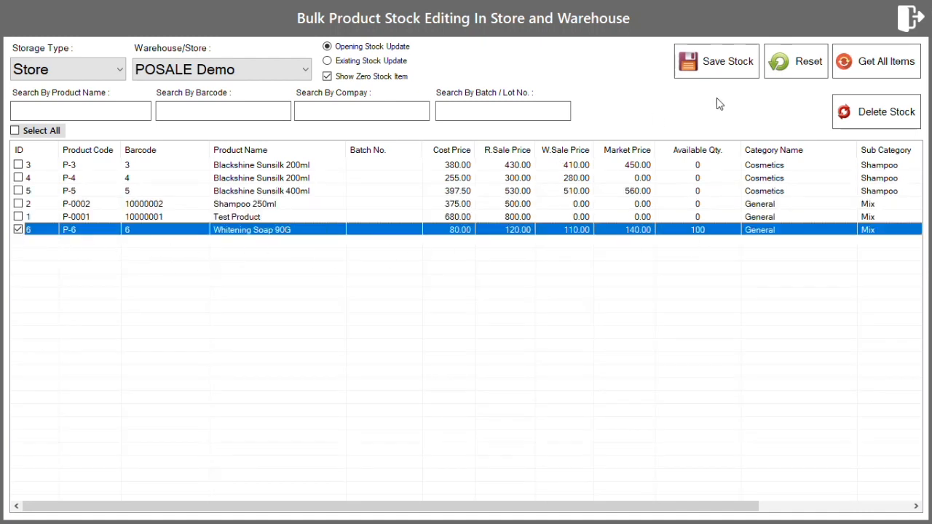
pyautogui.click(721, 64)
pyautogui.click(446, 299)
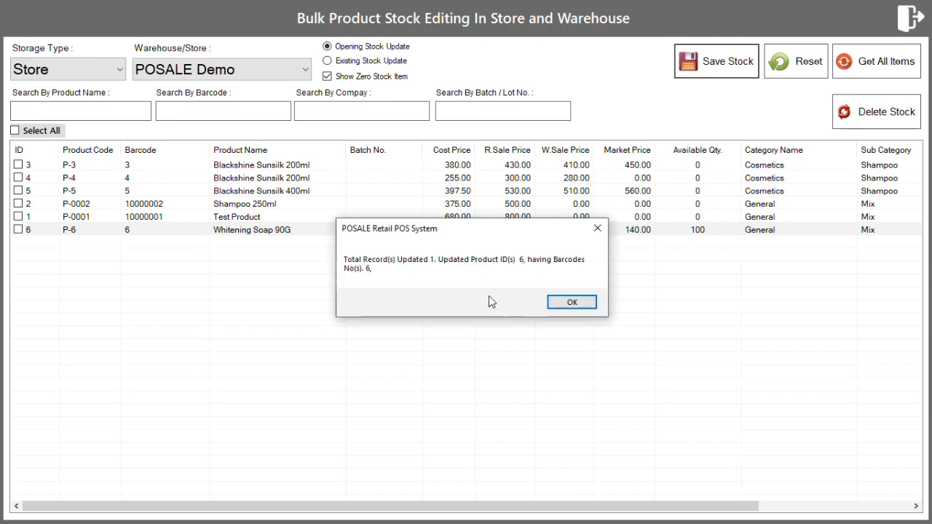
pyautogui.click(570, 302)
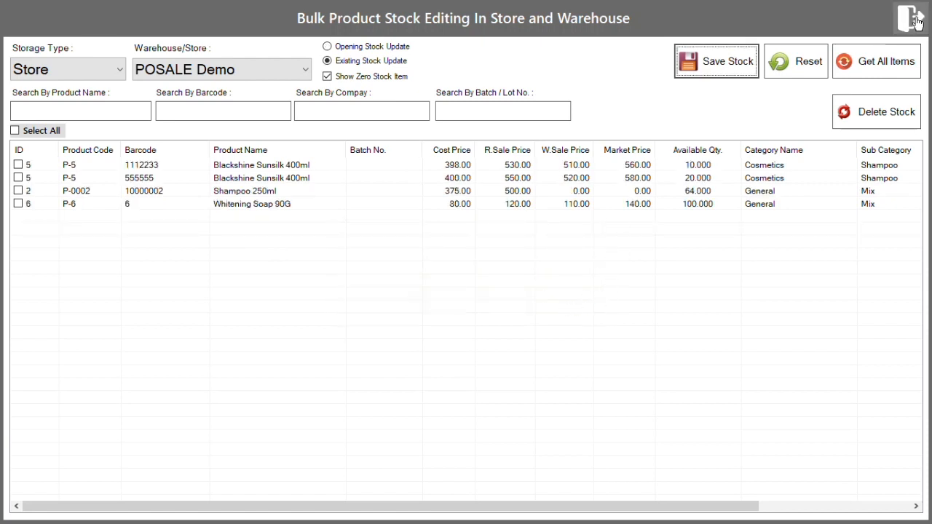
pyautogui.click(914, 19)
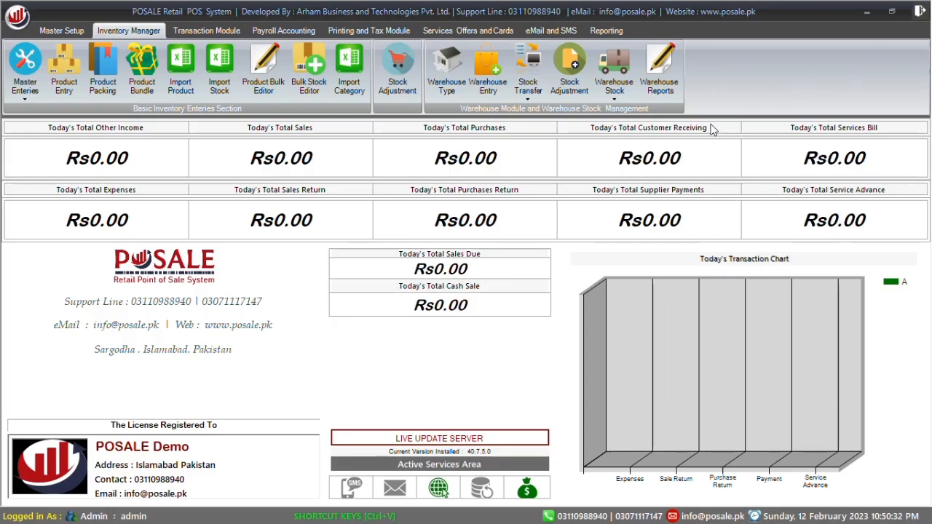
# Open a new sales invoice, find Whitening Soap 90G by searching "W", and choose its Box packing.
pyautogui.click(204, 32)
pyautogui.press('F1')
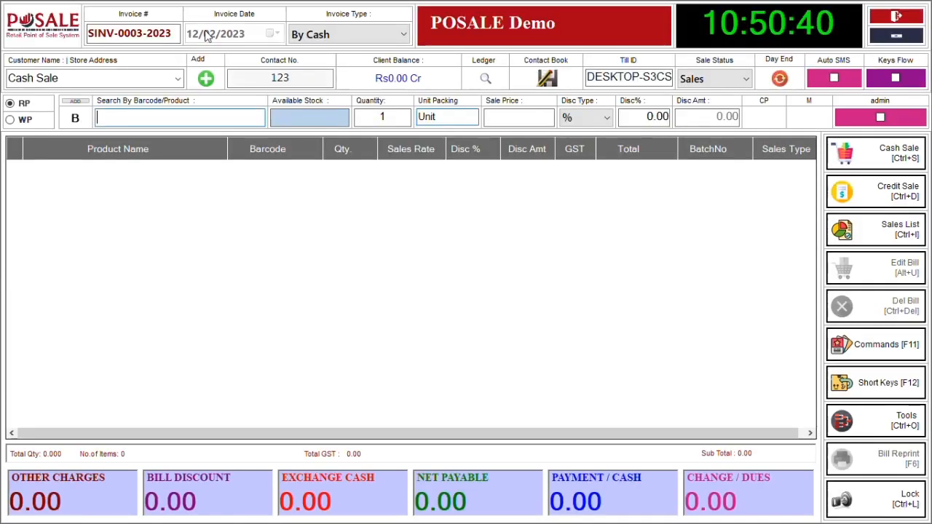
pyautogui.write('W')
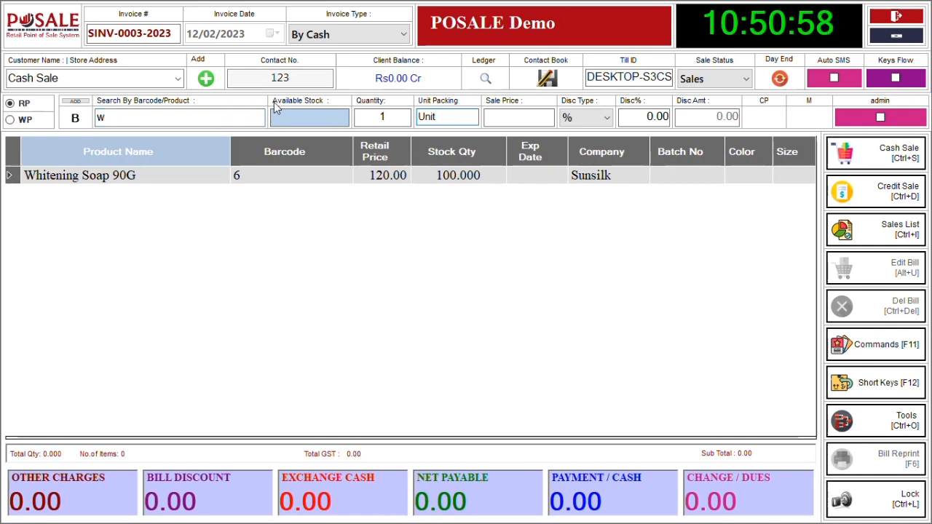
pyautogui.press('Return')
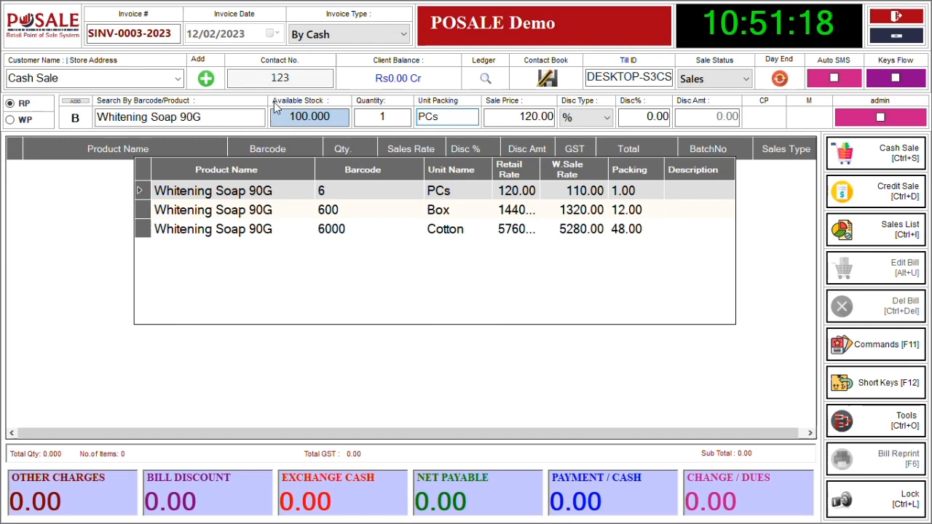
pyautogui.press('Down')
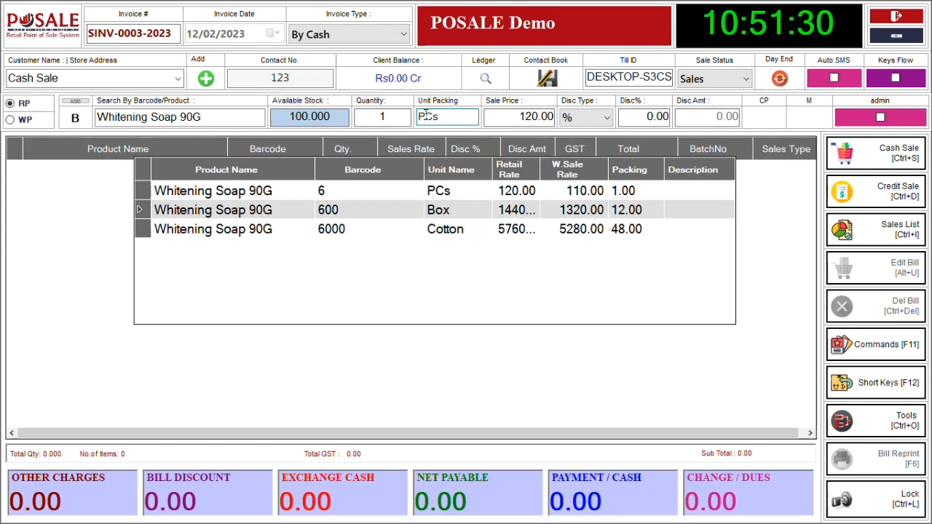
pyautogui.press('Return')
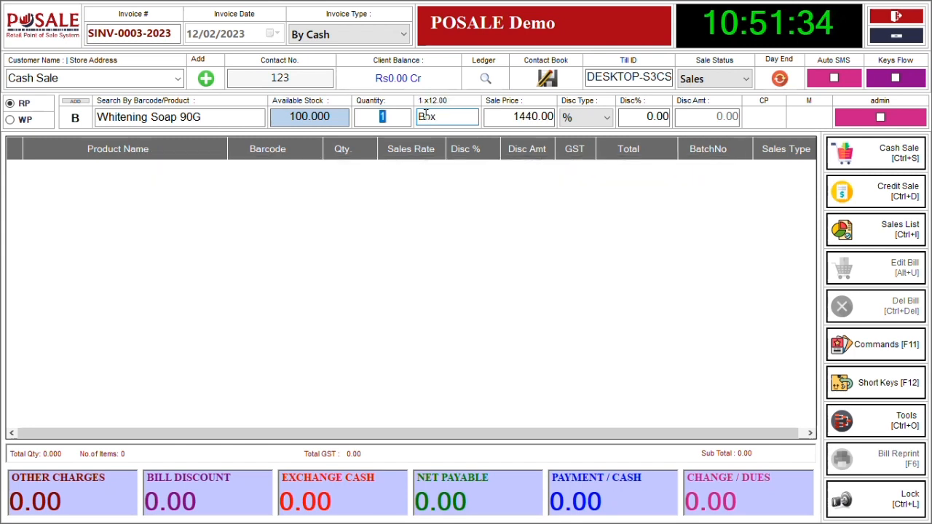
# Try clearing the Box unit packing from the Whitening Soap 90G entry line.
pyautogui.moveTo(288, 116); pyautogui.dragTo(332, 117)
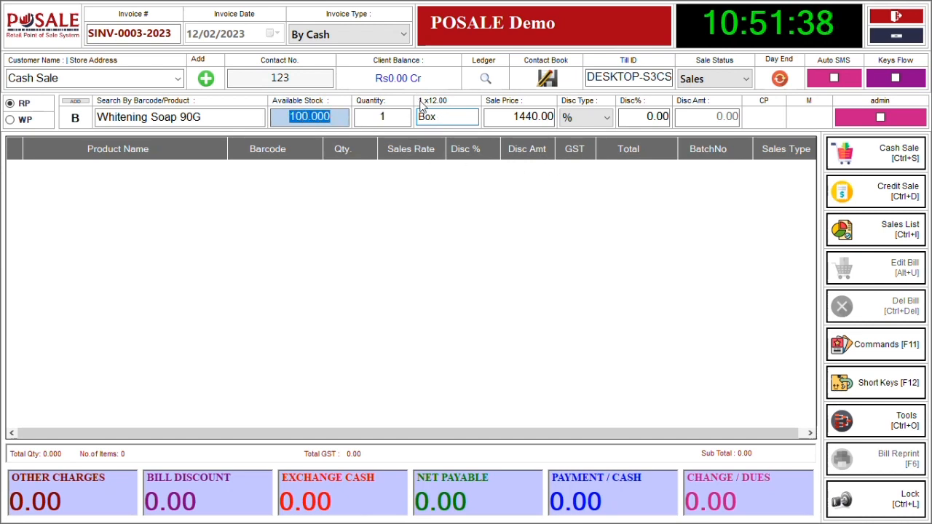
pyautogui.doubleClick(447, 117)
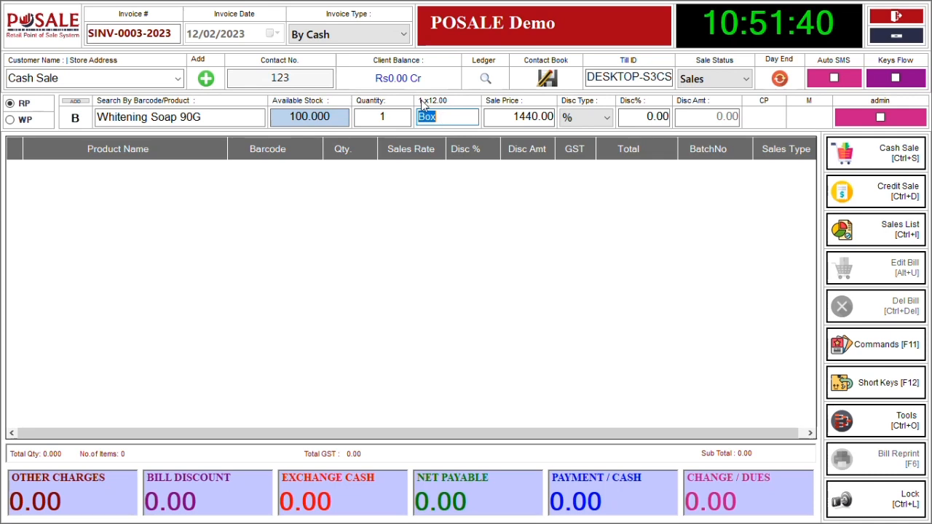
pyautogui.click(459, 117)
pyautogui.press('BackSpace')
pyautogui.press('BackSpace')
pyautogui.press('BackSpace')
pyautogui.press('Return')
pyautogui.press('Escape')
# Add one Box of Whitening Soap 90G to the invoice and save it as a cash sale without printing.
pyautogui.click(239, 117)
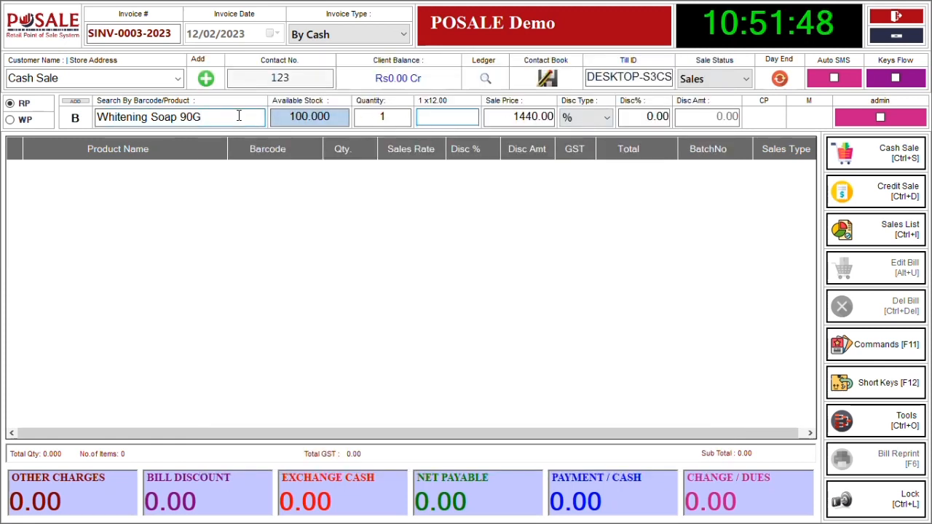
pyautogui.press('Return')
pyautogui.press('Return')
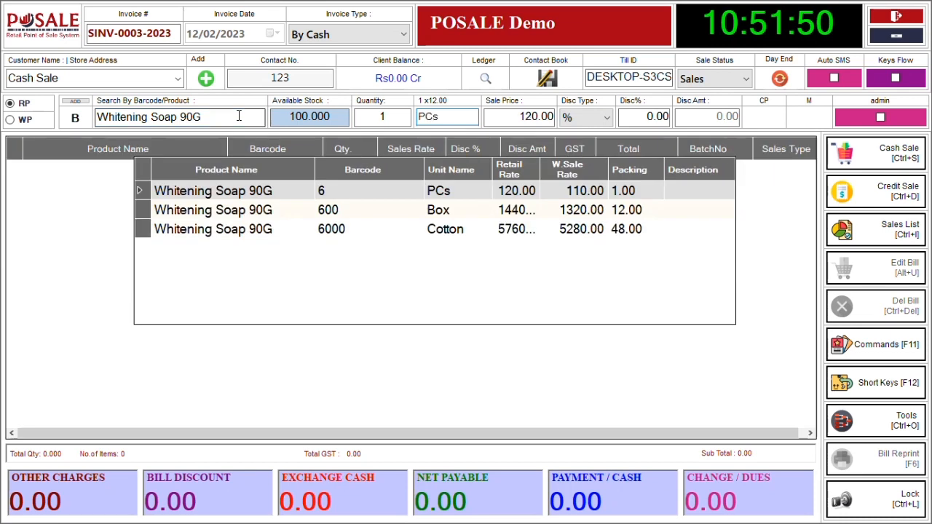
pyautogui.press('Down')
pyautogui.press('Return')
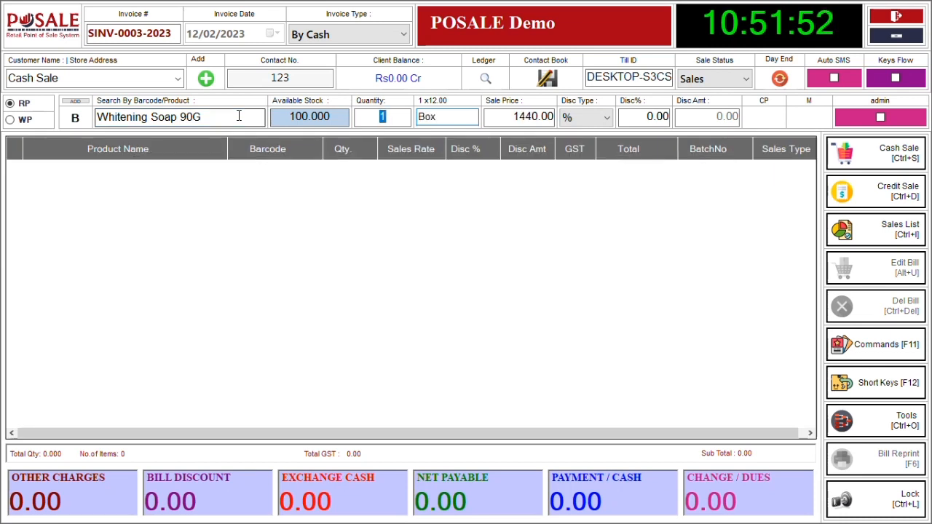
pyautogui.press('Return')
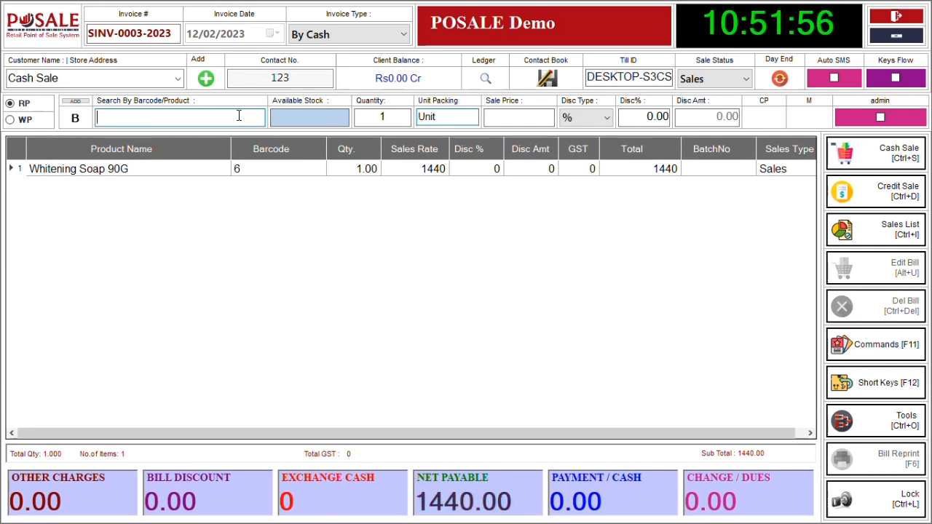
pyautogui.click(852, 148)
pyautogui.click(532, 301)
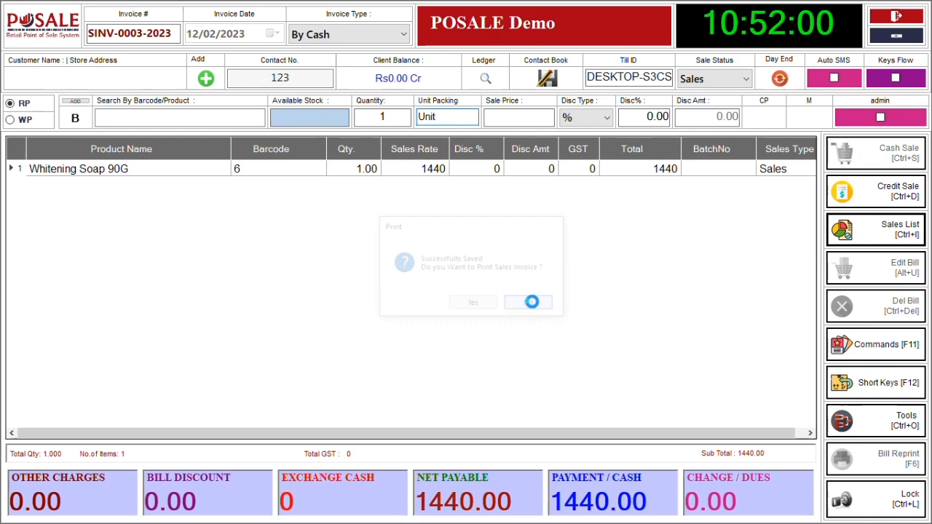
# Check the soap's stock by searching "W", add its Box packing by barcode 600, and load that invoice line for checking.
pyautogui.write('W')
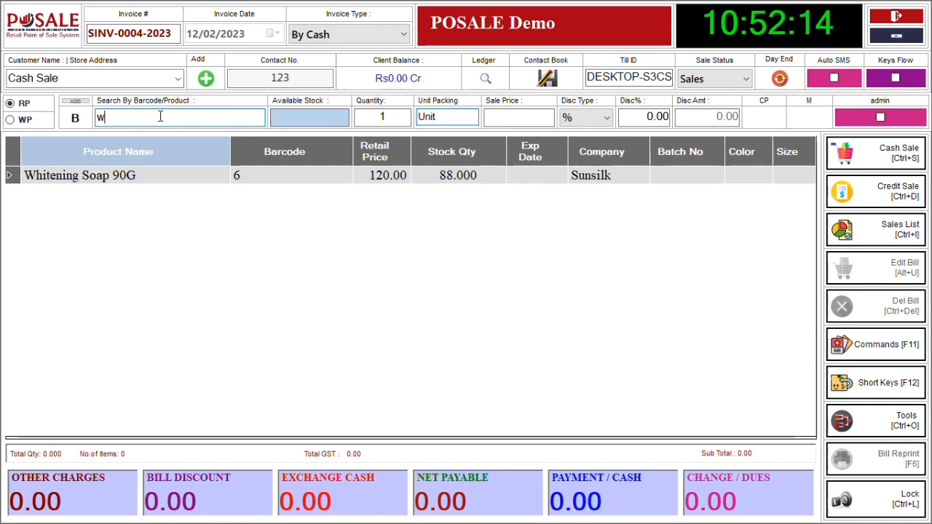
pyautogui.press('BackSpace')
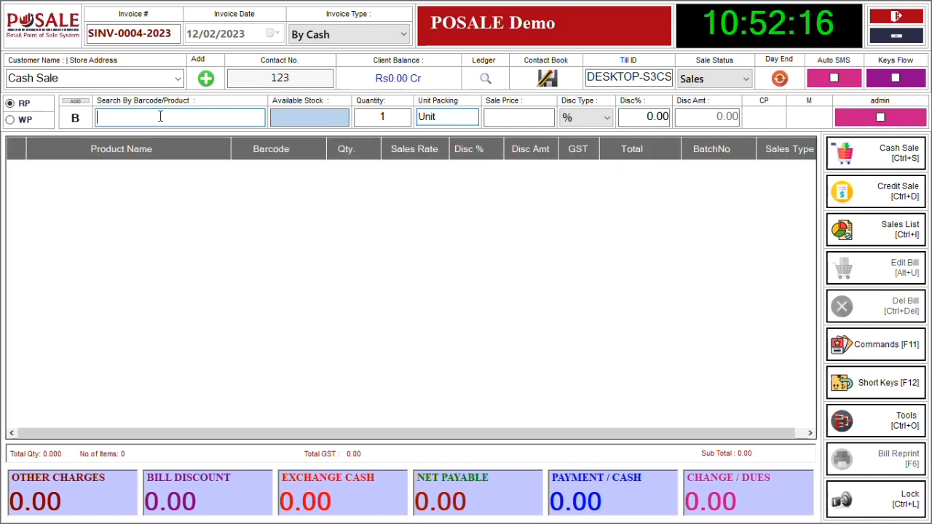
pyautogui.write('600')
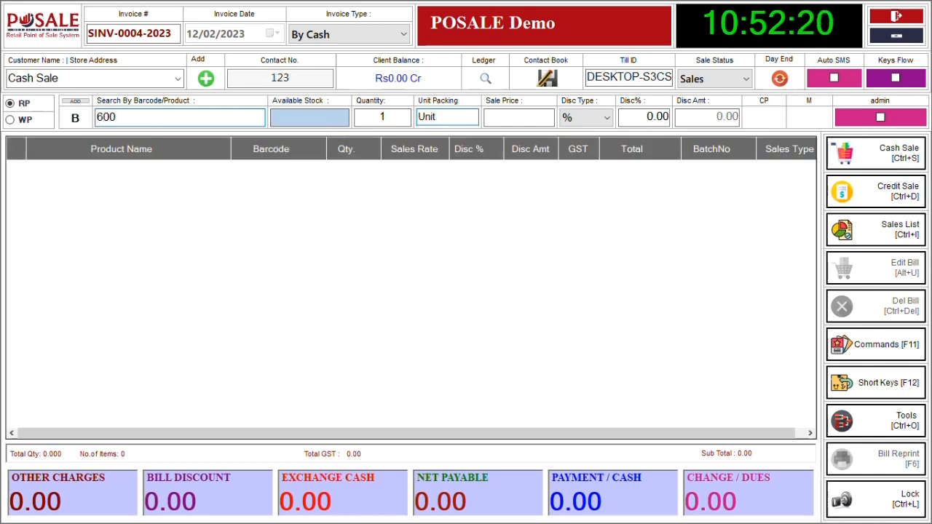
pyautogui.press('Return')
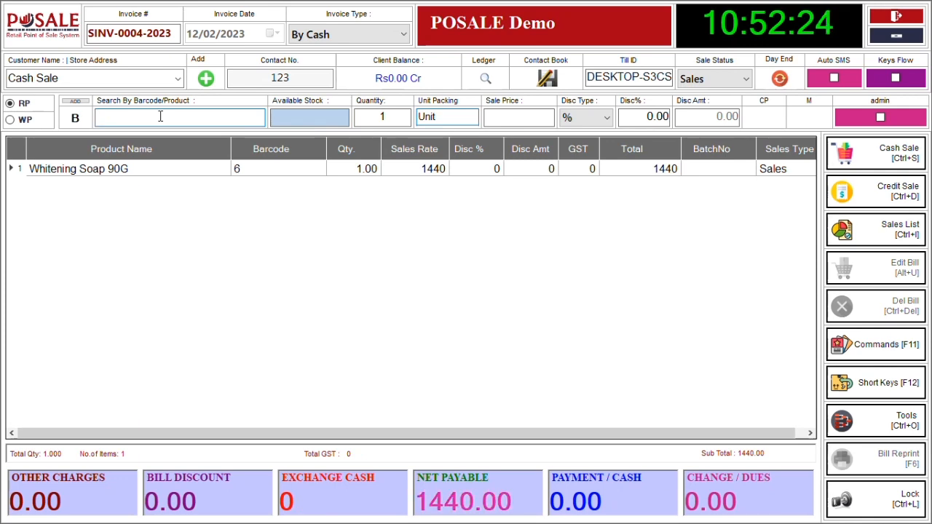
pyautogui.click(302, 171)
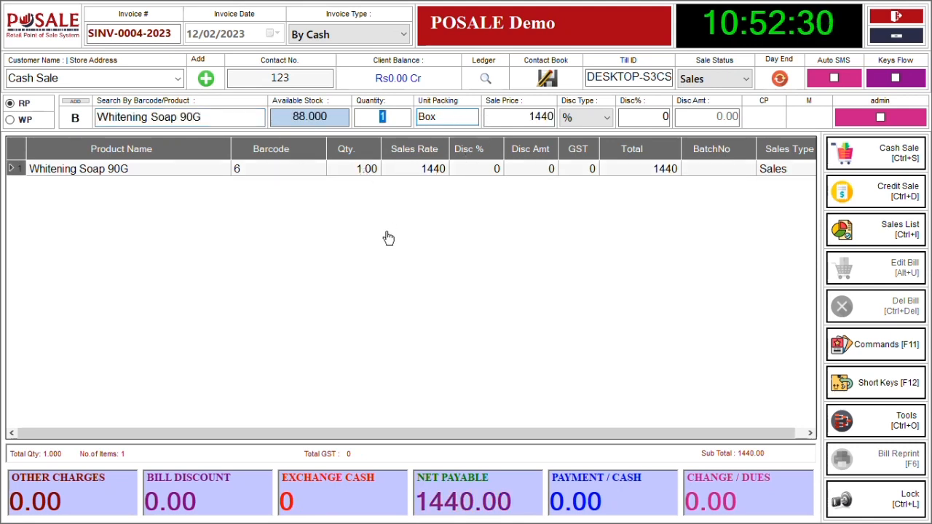
# Discard the loaded Box line, add the soap's Cotton packing by barcode 6000, and load the new line for checking.
pyautogui.press('Escape')
pyautogui.write('6000')
pyautogui.press('Return')
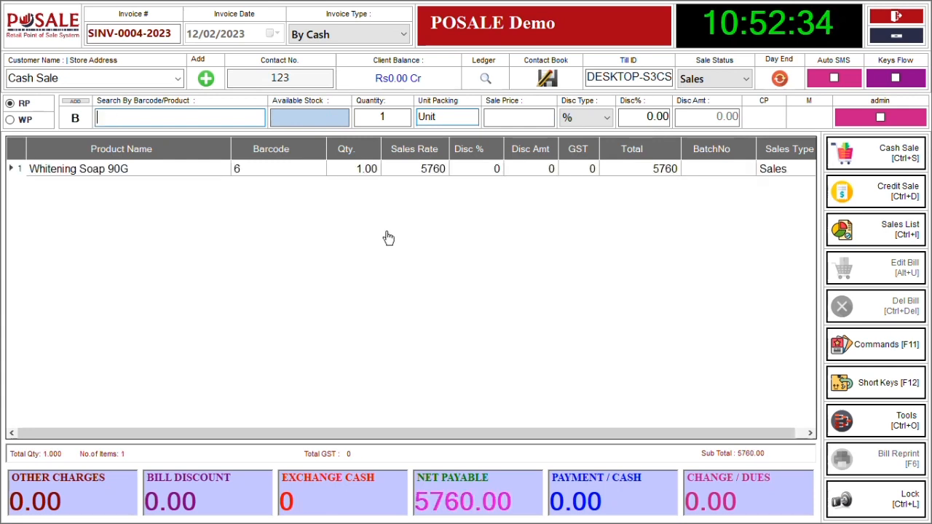
pyautogui.click(392, 172)
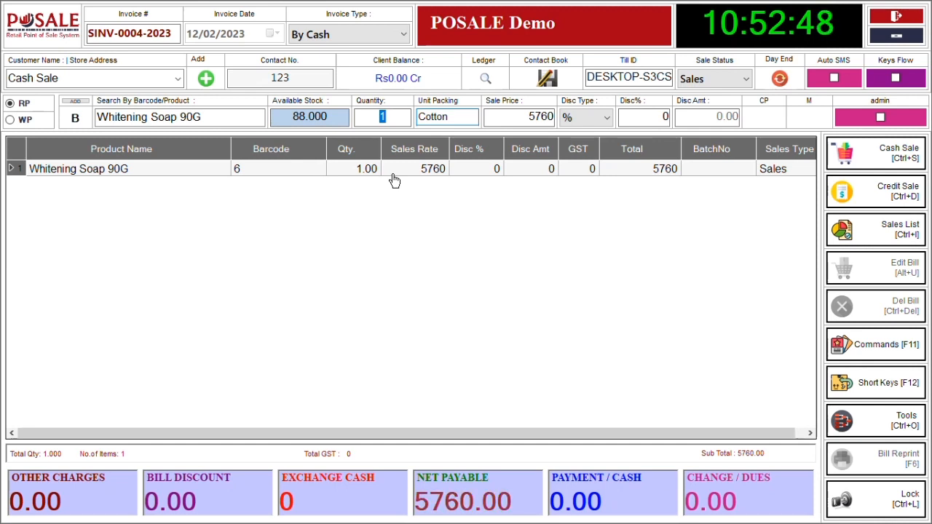
# Save the Cotton packing invoice as a cash sale without printing and check the soap's remaining stock by searching "W".
pyautogui.press('Return')
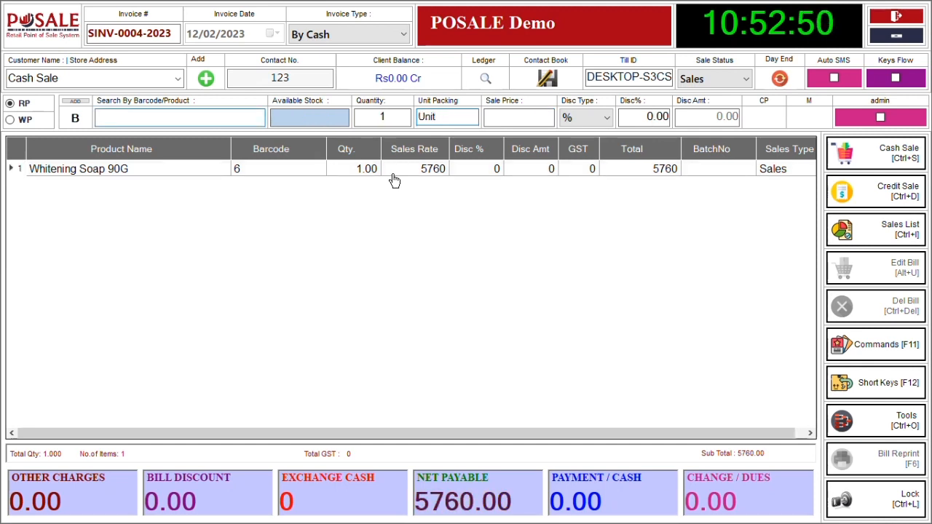
pyautogui.hotkey('ctrl', 's')
pyautogui.press('Right')
pyautogui.press('Return')
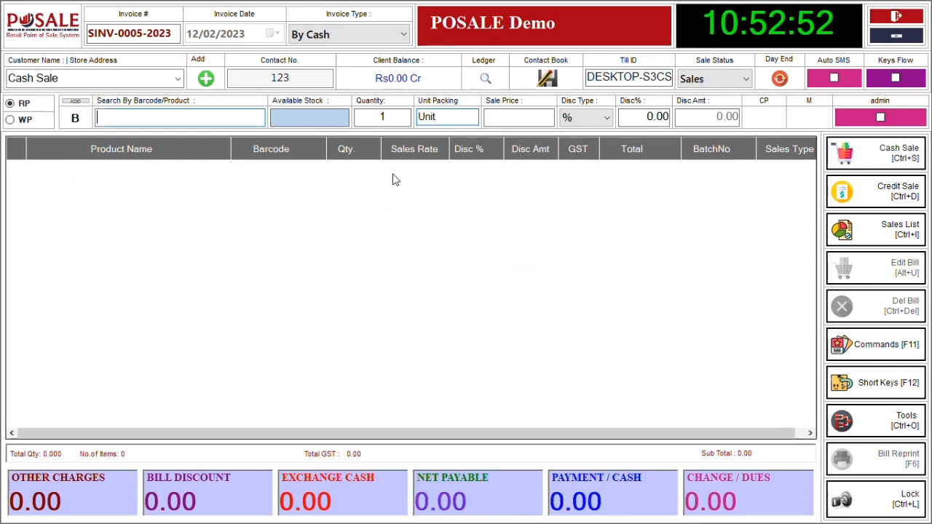
pyautogui.write('W')
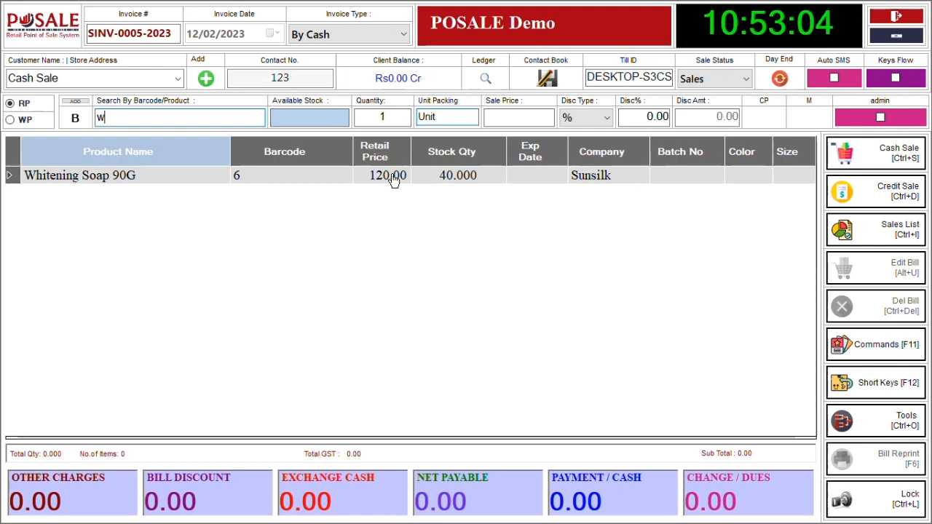
pyautogui.click(393, 181)
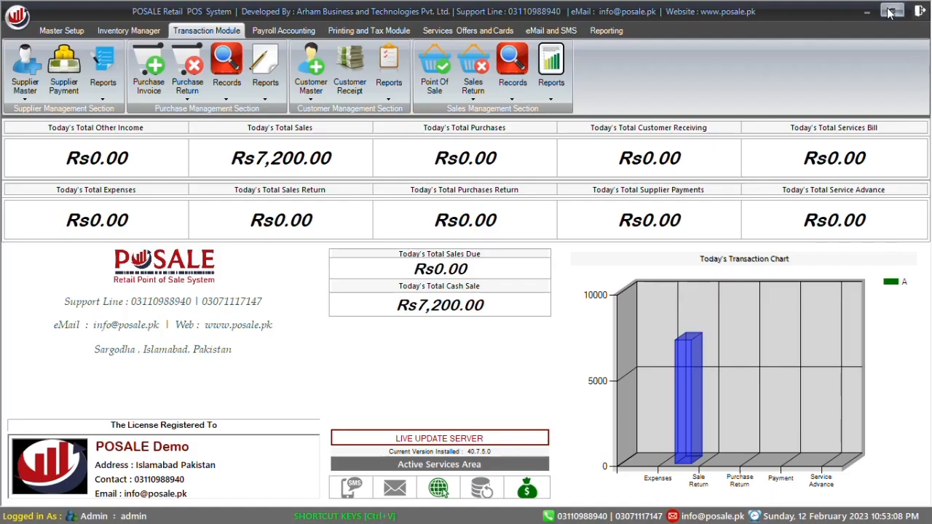
# Open the product packing records, view the PCs packing of Whitening Soap 90G with barcode 6, and clear the form for a new entry.
pyautogui.click(129, 31)
pyautogui.click(64, 73)
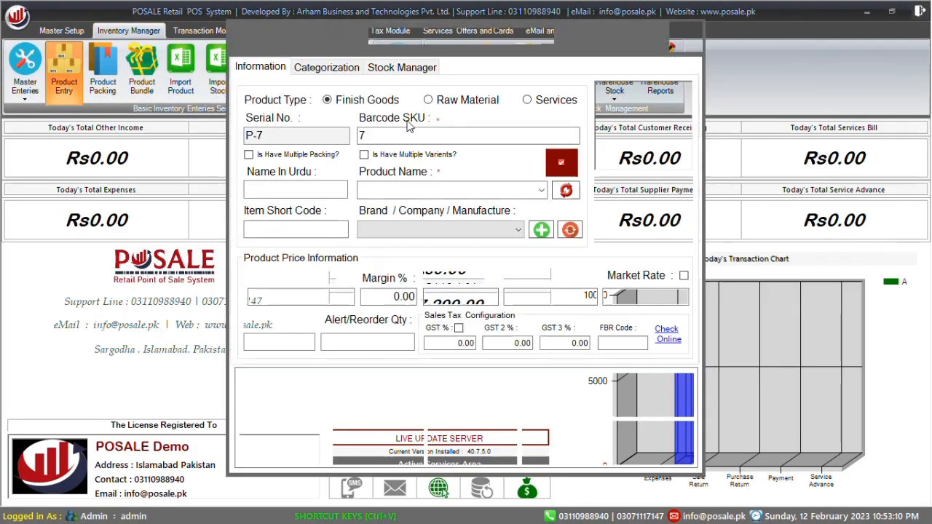
pyautogui.press('Escape')
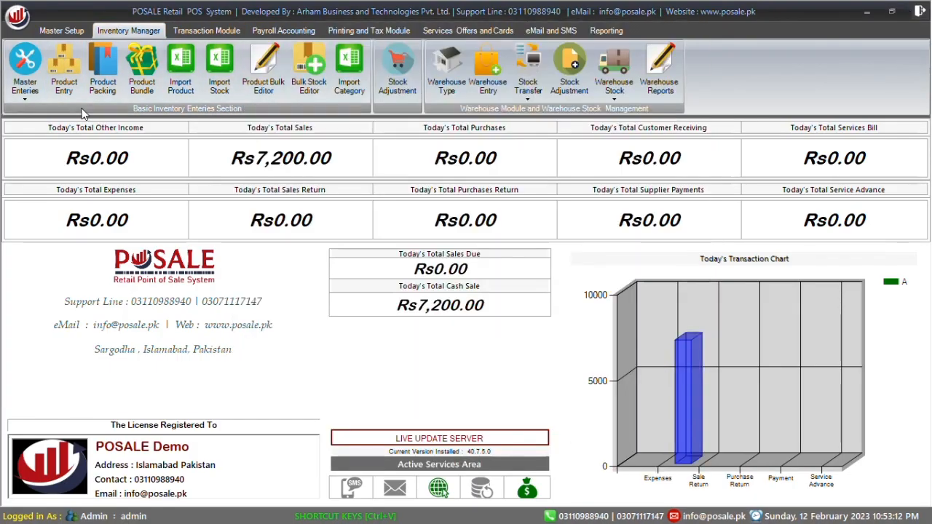
pyautogui.click(103, 73)
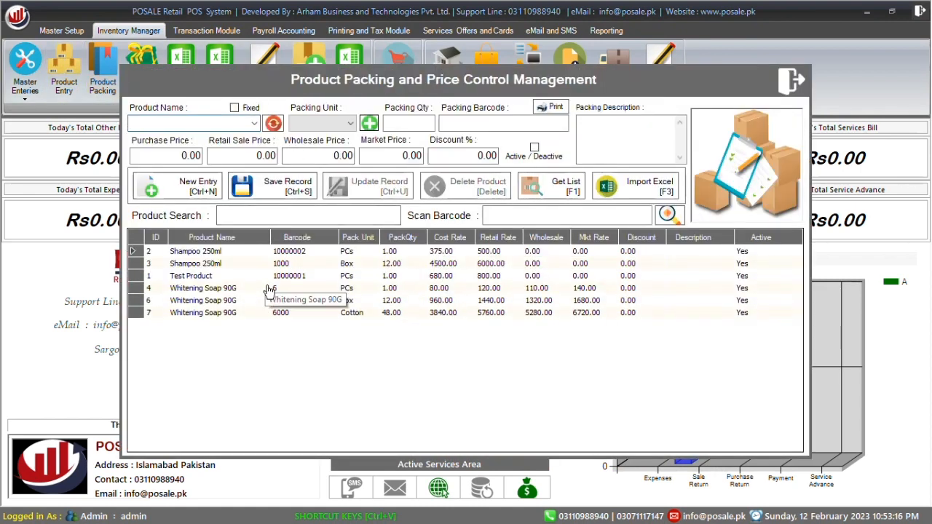
pyautogui.click(268, 293)
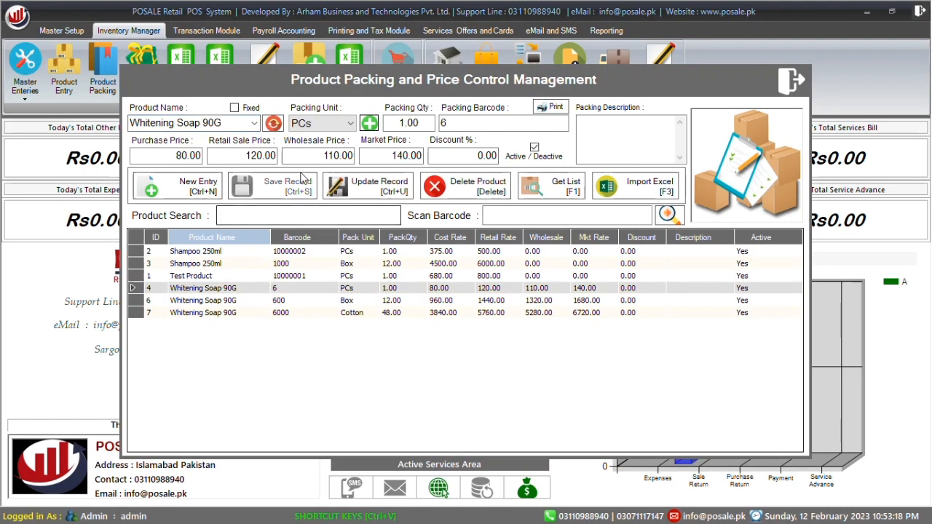
pyautogui.click(196, 190)
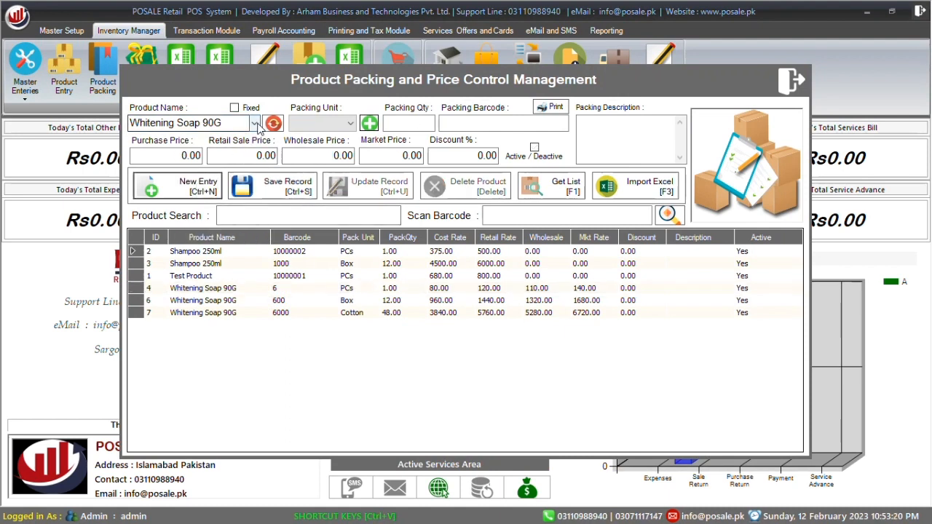
# Choose Whitening Soap 90G from the product list by searching "W" and set its packing unit to PCs.
pyautogui.click(284, 124)
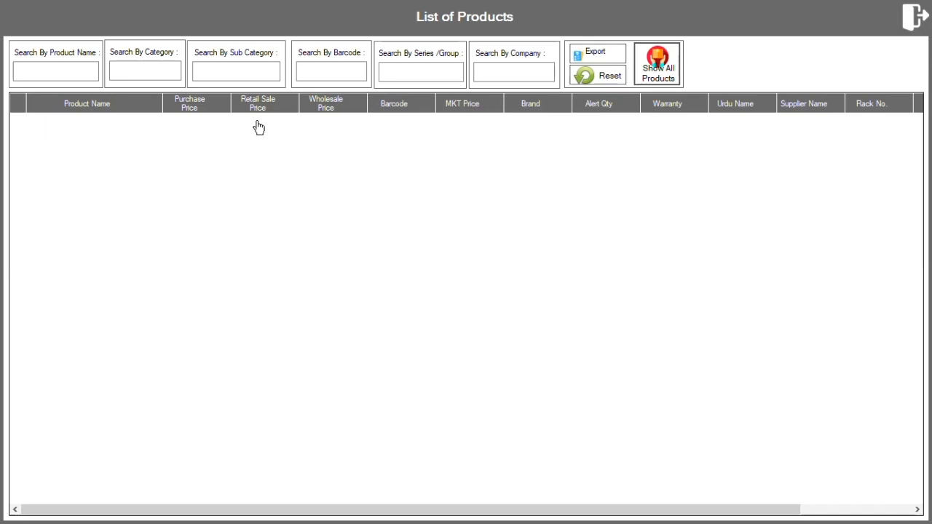
pyautogui.click(83, 72)
pyautogui.write('W')
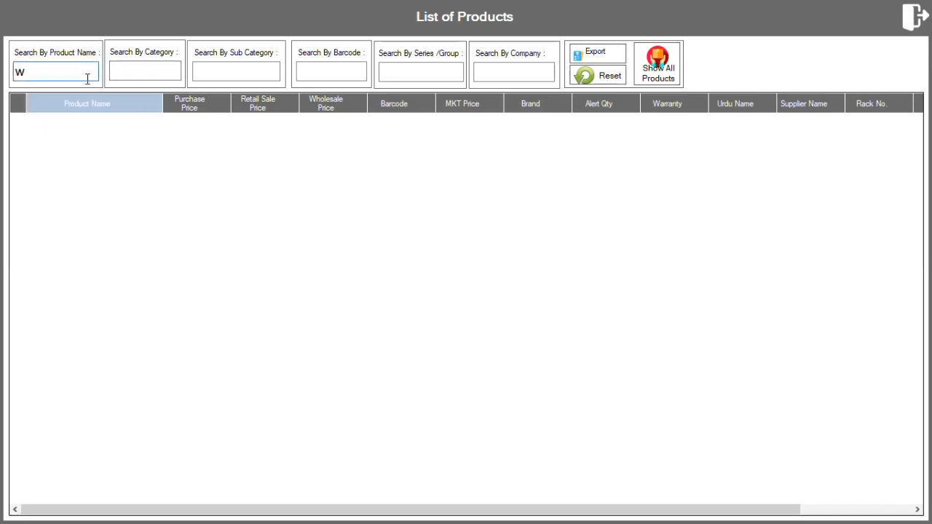
pyautogui.doubleClick(19, 126)
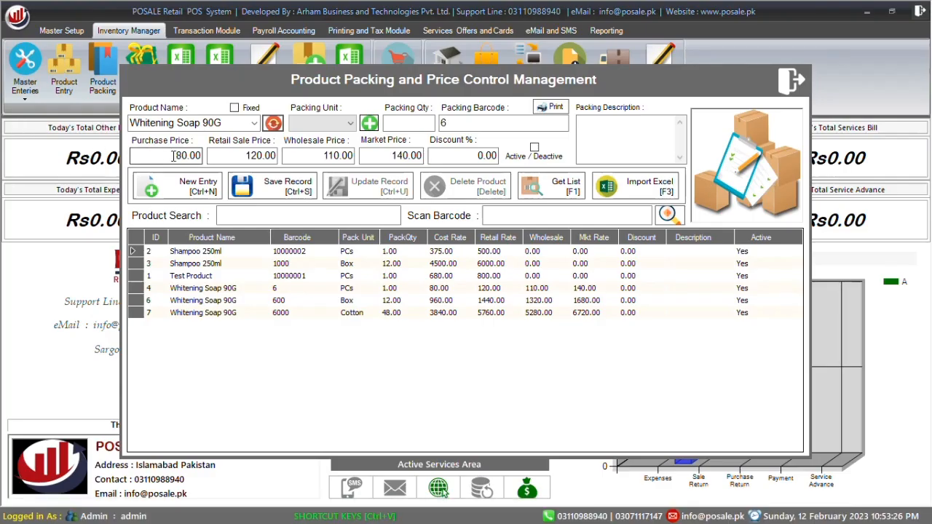
pyautogui.click(330, 128)
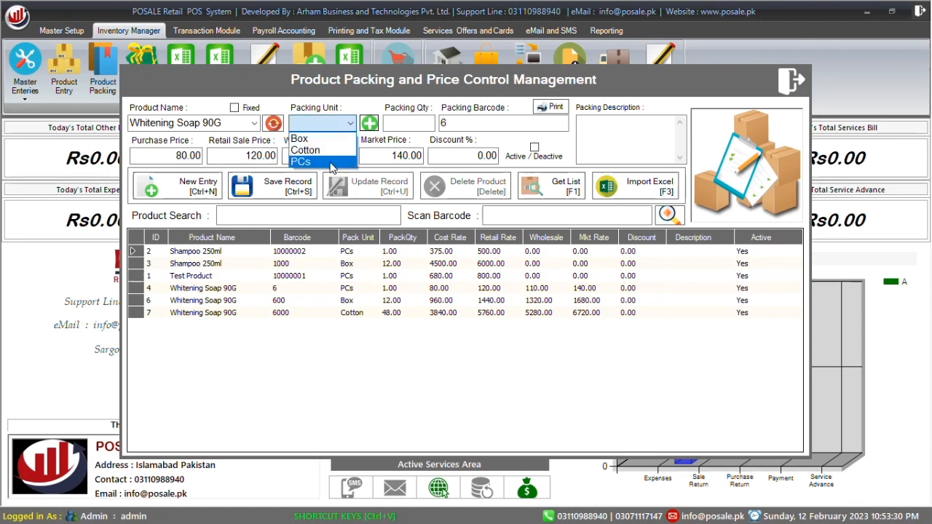
pyautogui.click(301, 161)
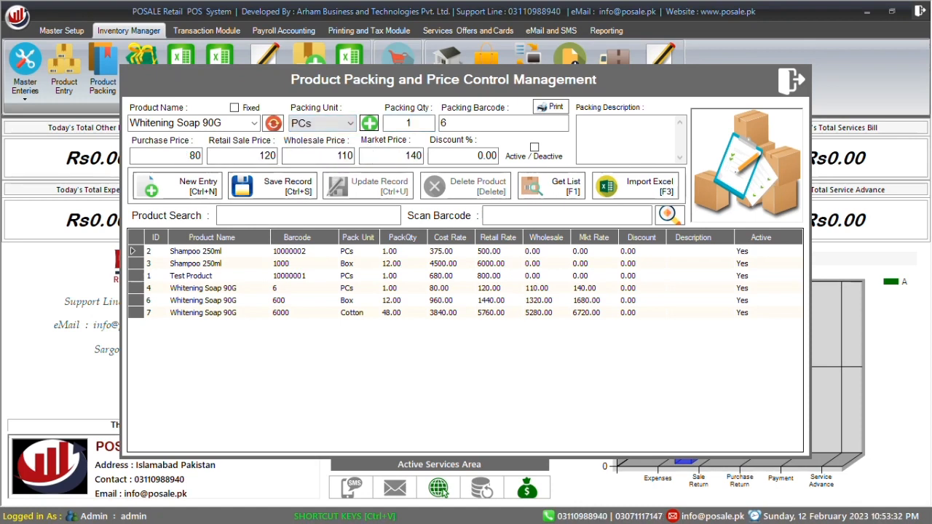
# Set the new PCs packing's purchase price to 90, retail price to 130, wholesale price to 120 and market price to 160.
pyautogui.click(176, 160)
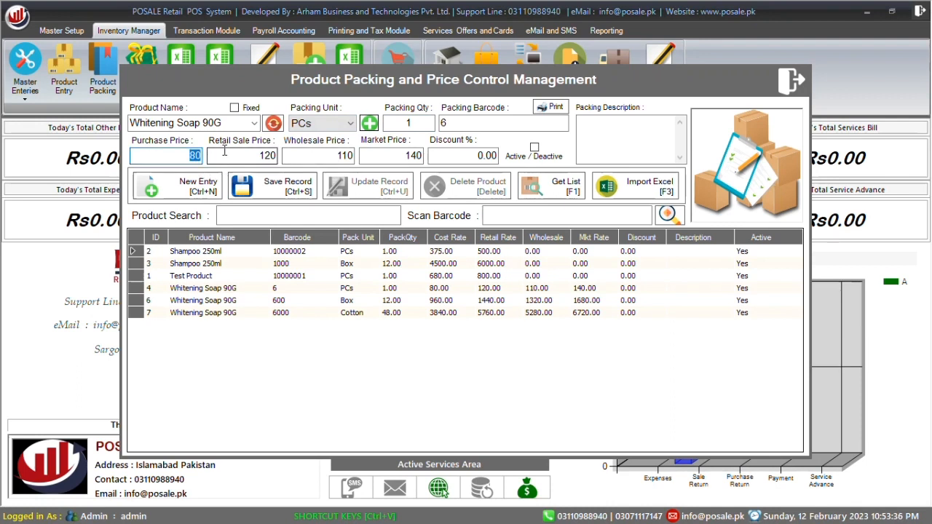
pyautogui.write('90')
pyautogui.press('Tab')
pyautogui.write('130')
pyautogui.press('Tab')
pyautogui.write('120')
pyautogui.moveTo(402, 156); pyautogui.dragTo(412, 156)
pyautogui.press('BackSpace')
pyautogui.press('BackSpace')
pyautogui.press('BackSpace')
pyautogui.write('160')
# Set the packing barcode to 666, mark the packing active, save the record and close the packing records.
pyautogui.click(458, 125)
pyautogui.write('66')
pyautogui.click(536, 148)
pyautogui.click(281, 195)
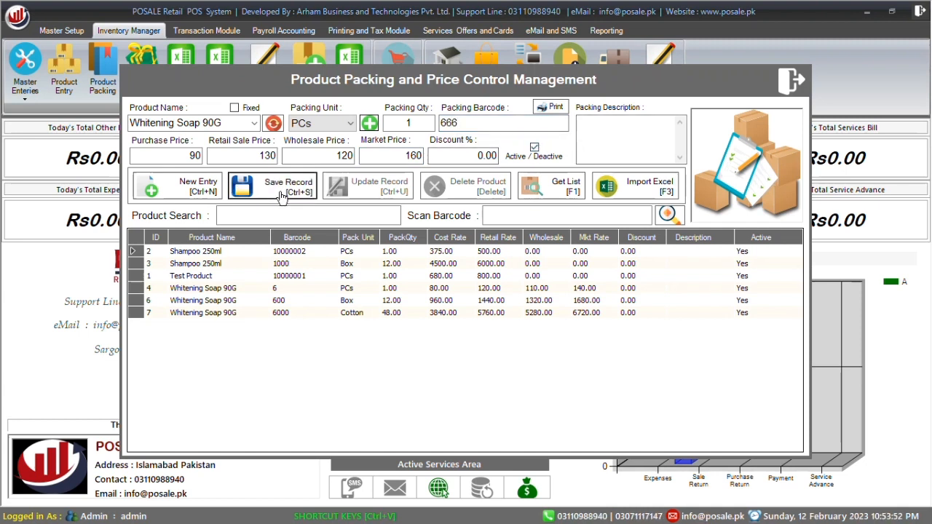
pyautogui.click(544, 303)
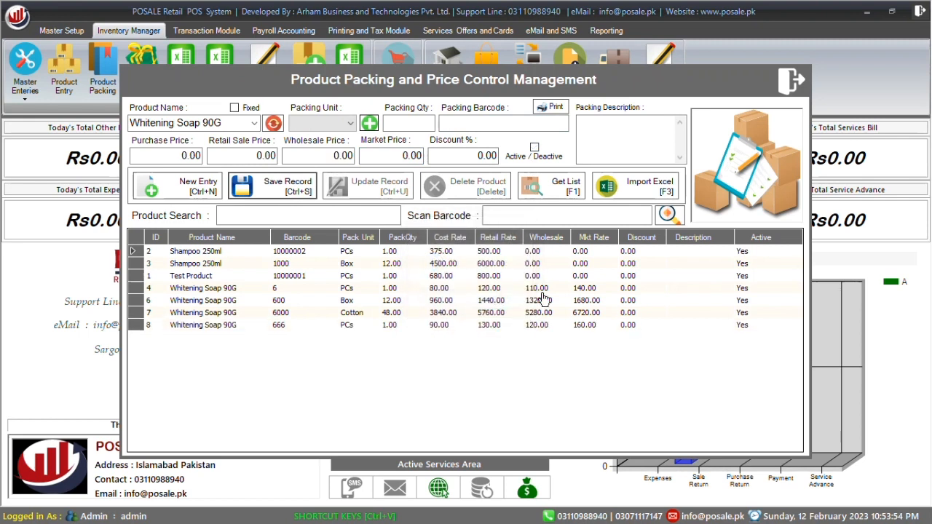
pyautogui.press('Escape')
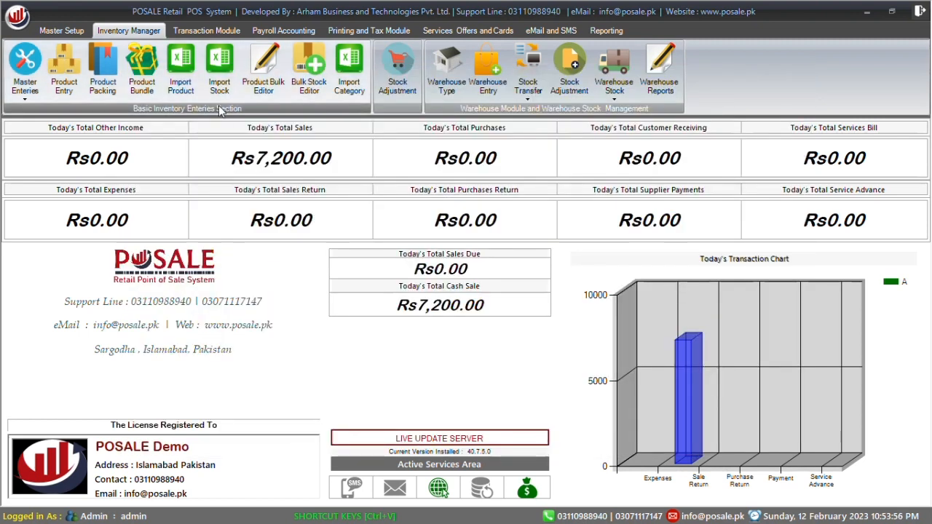
# Add the soap by barcode 666 to a new sales invoice, load the line for checking, and close the invoice unsaved.
pyautogui.press('F1')
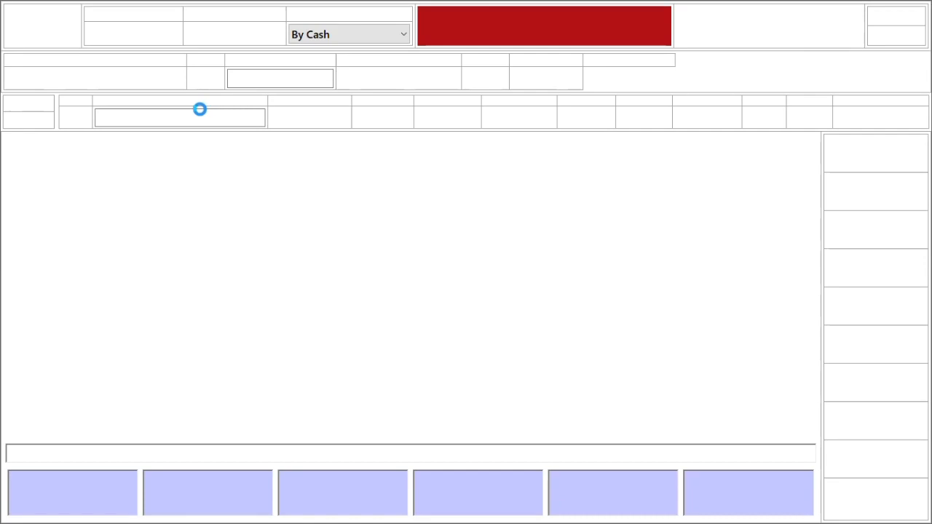
pyautogui.write('666')
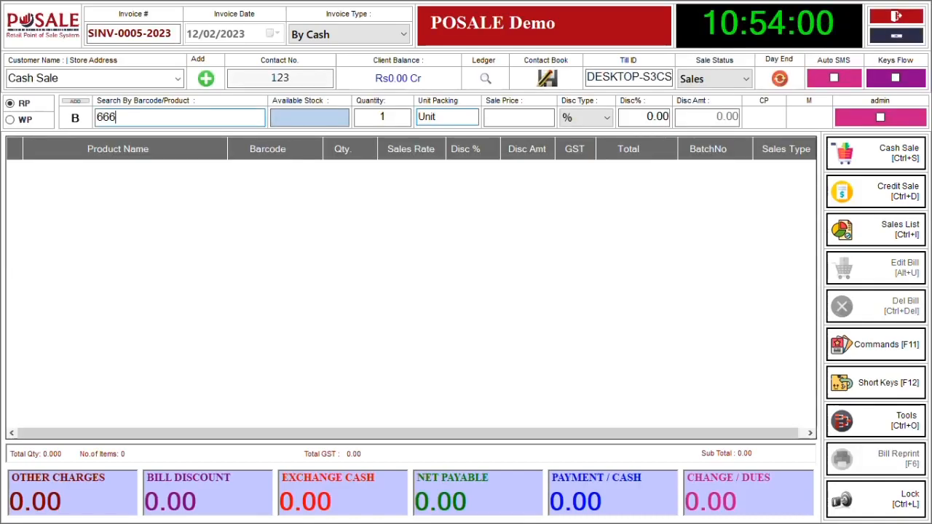
pyautogui.press('Return')
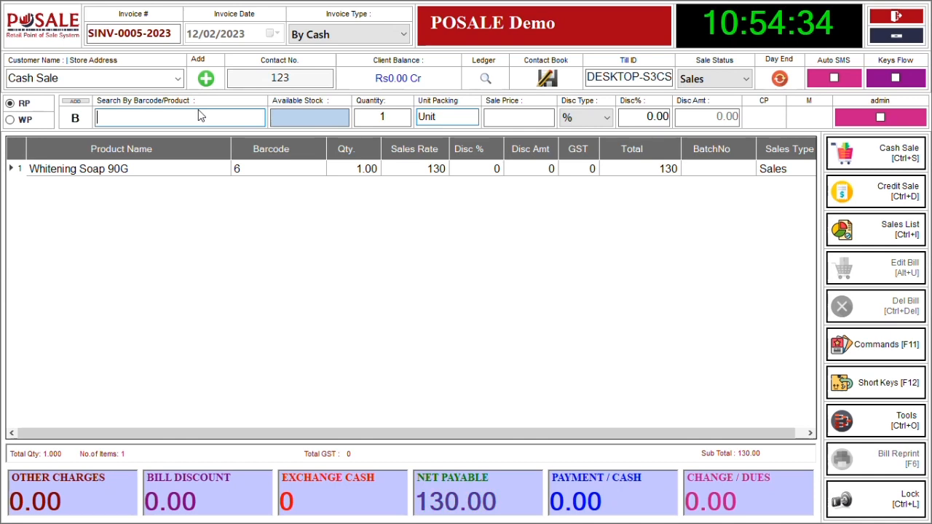
pyautogui.doubleClick(202, 169)
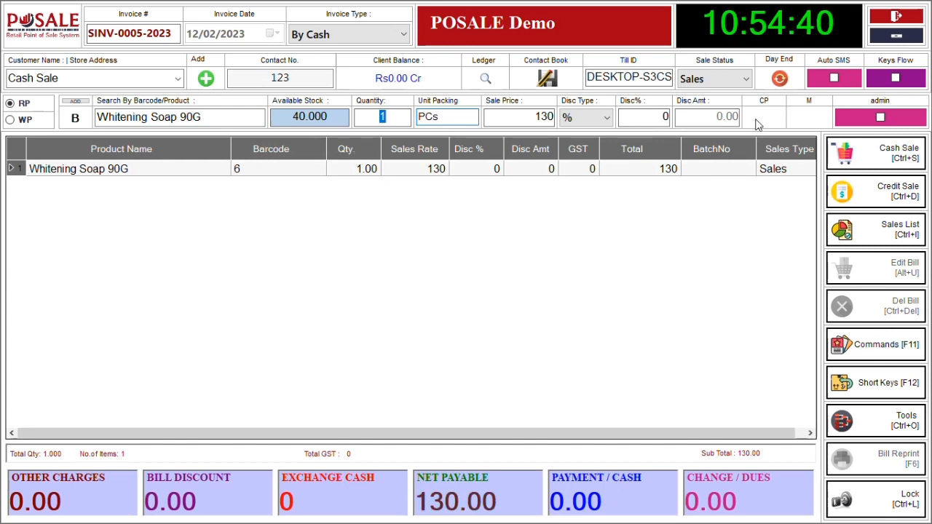
pyautogui.click(896, 16)
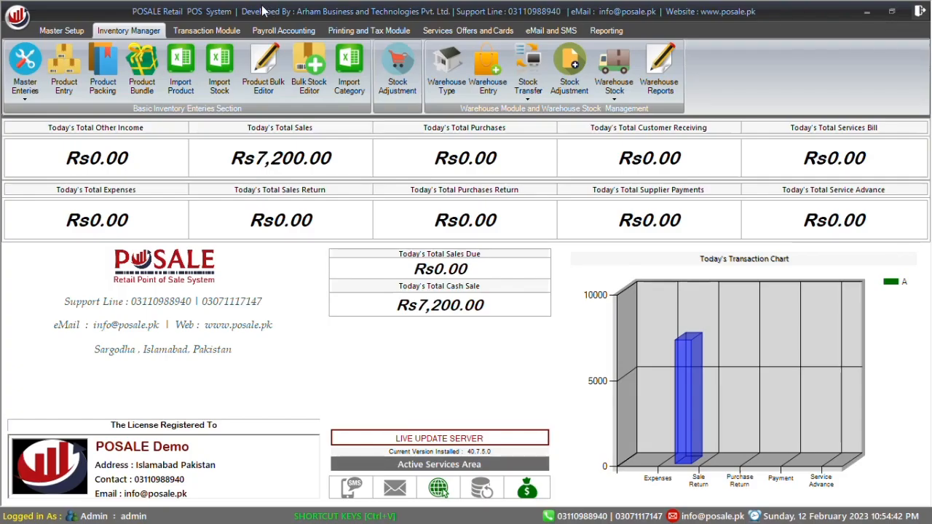
# Review the saved product packings, then list the soap's packings on a new sales invoice by searching "W".
pyautogui.click(102, 73)
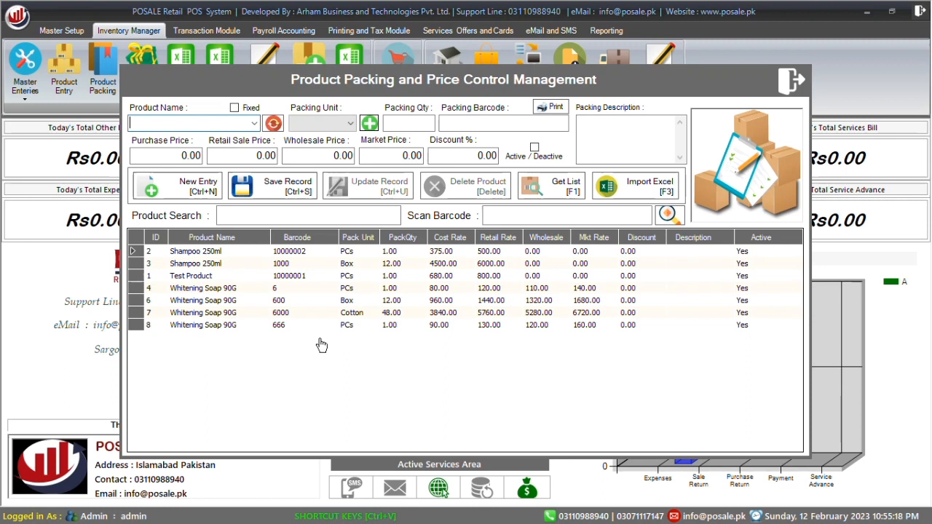
pyautogui.press('Escape')
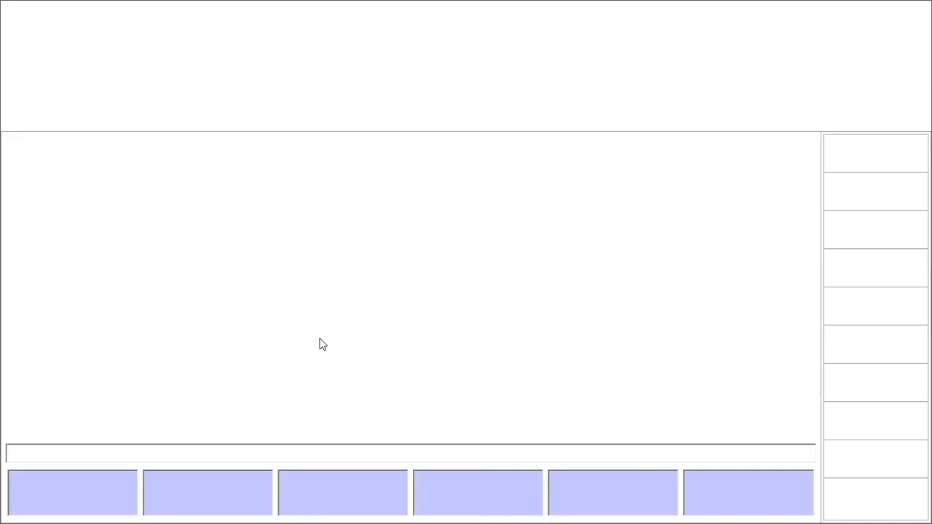
pyautogui.write('W')
pyautogui.press('Return')
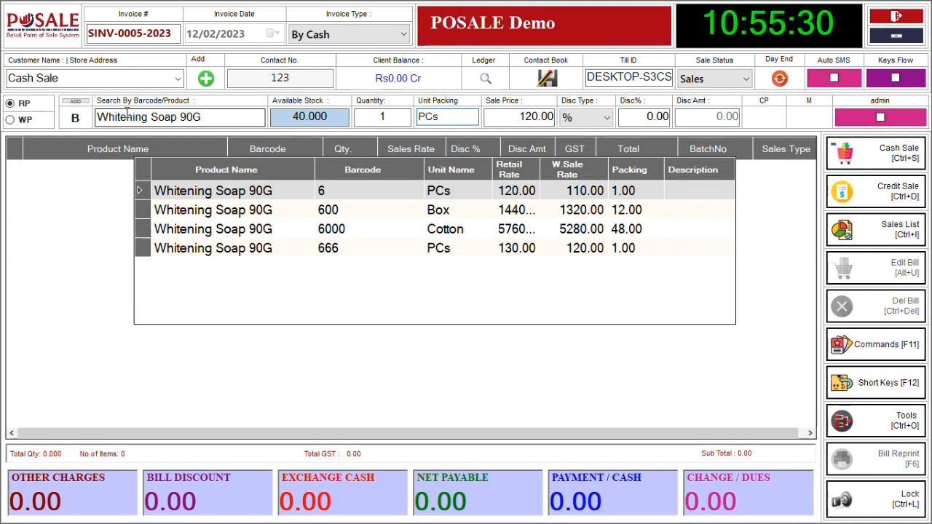
# Browse the soap's packings on the invoice, pick the PCs packing with barcode 666, and close the invoice without saving.
pyautogui.press('Down')
pyautogui.press('Up')
pyautogui.press('Down')
pyautogui.press('Down')
pyautogui.press('Down')
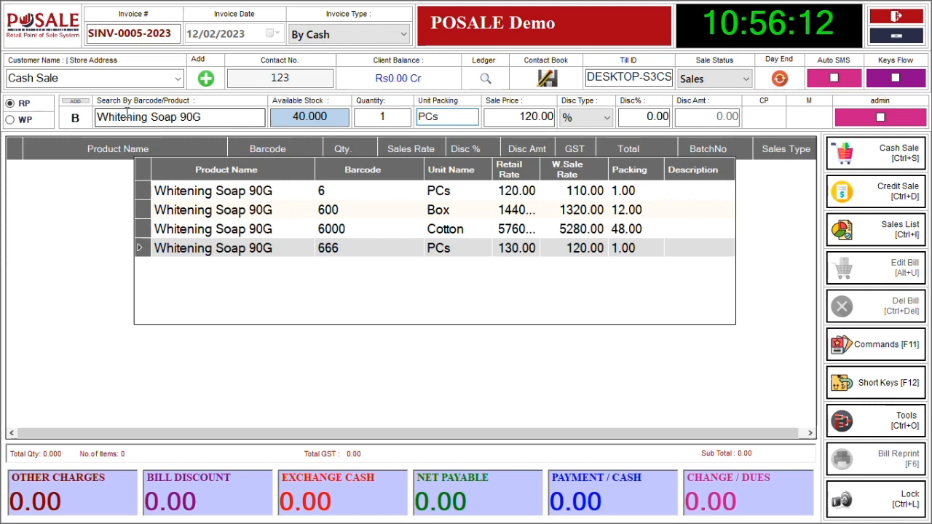
pyautogui.press('Return')
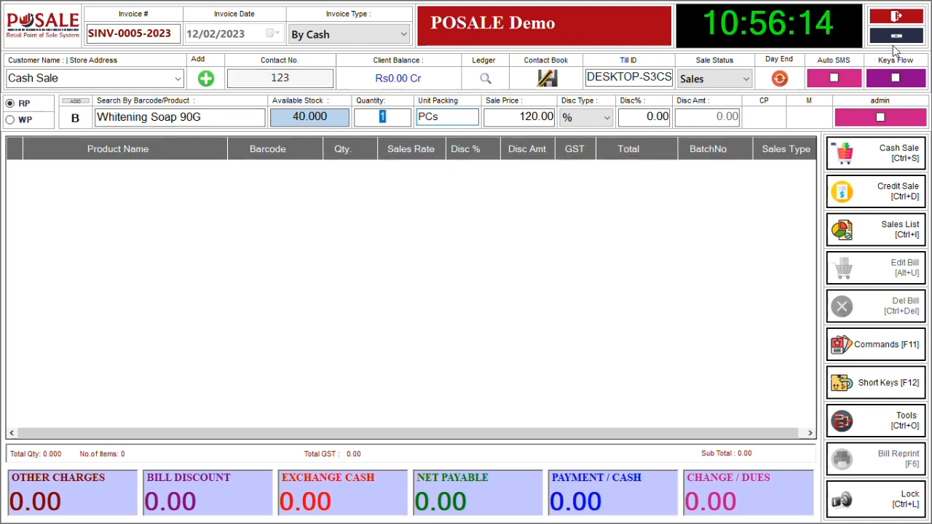
pyautogui.click(896, 16)
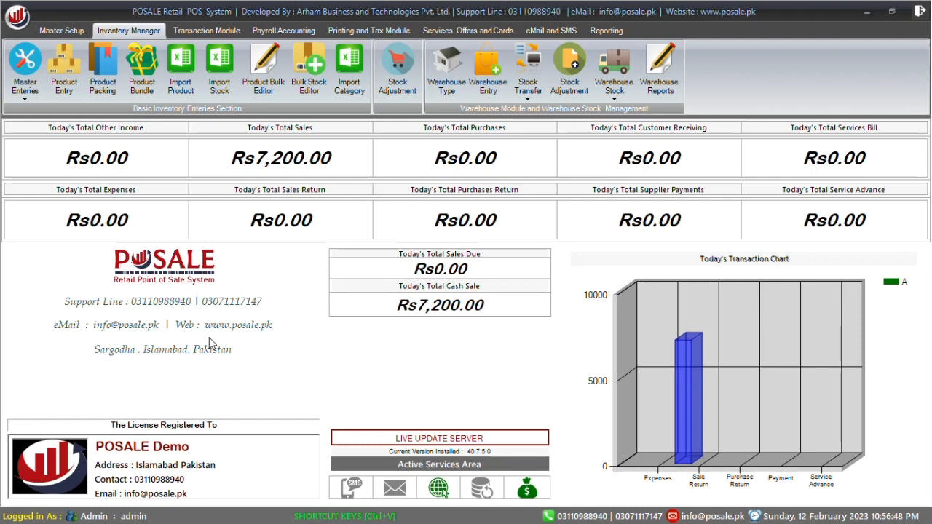
pyautogui.click(865, 10)
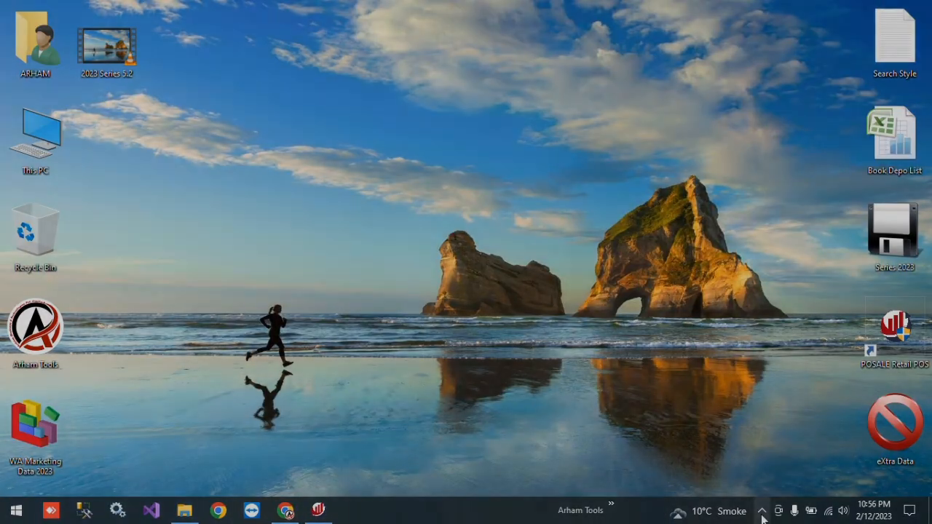
pyautogui.click(762, 512)
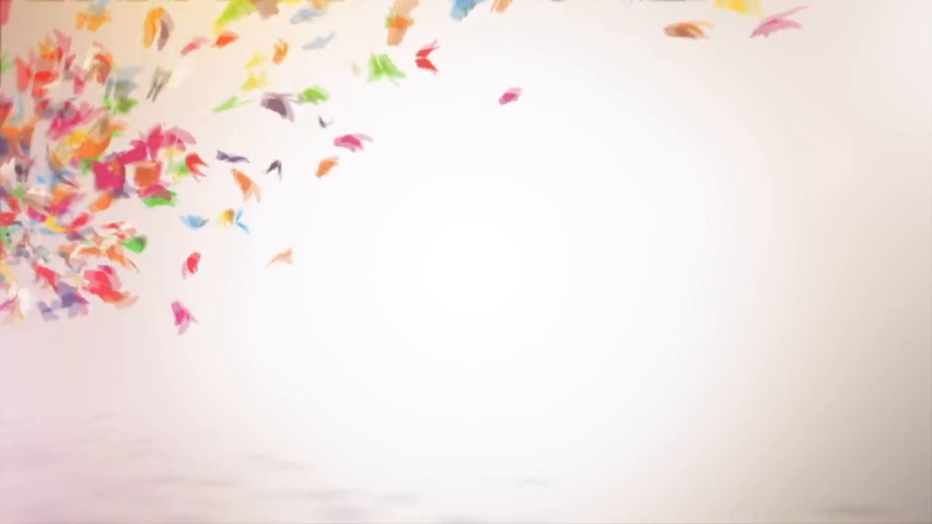